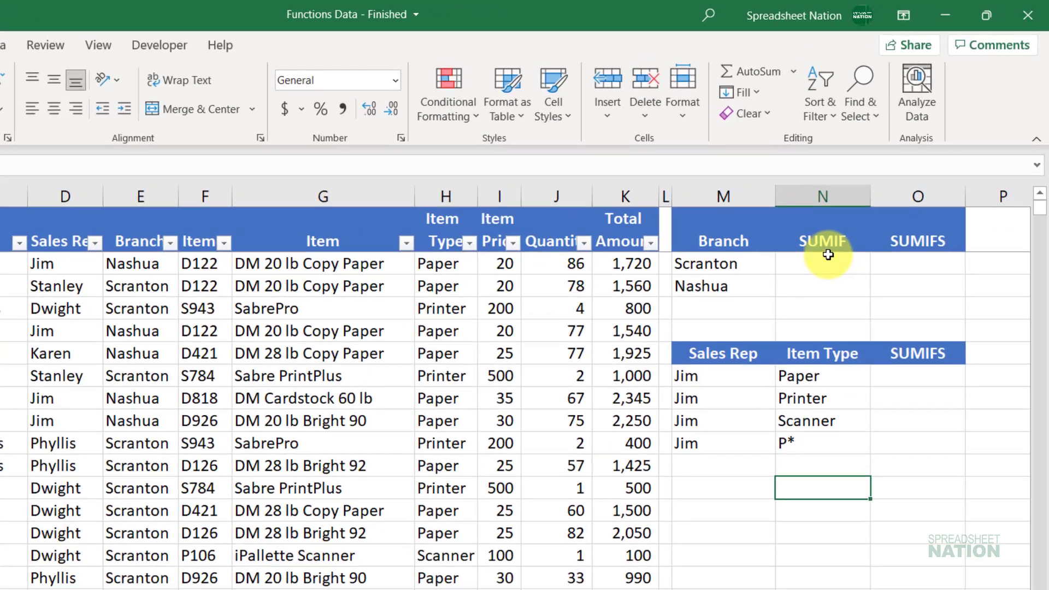
- Start a SUMIF formula in cell N2 with the whole Branch column E:E as the range and cell M2 as the criteria
left_click(885, 226)
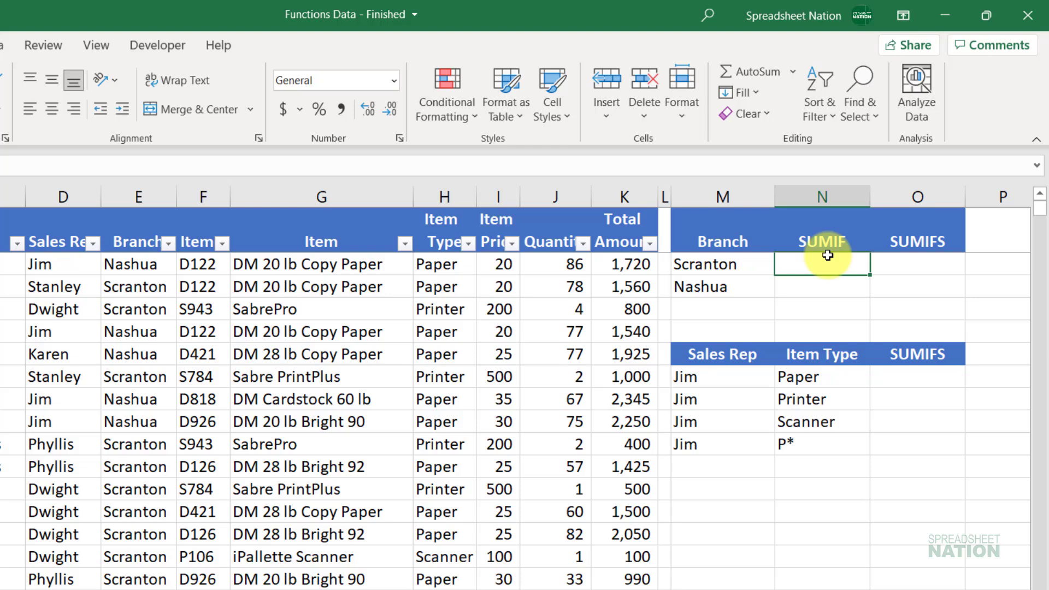
type("=sumif")
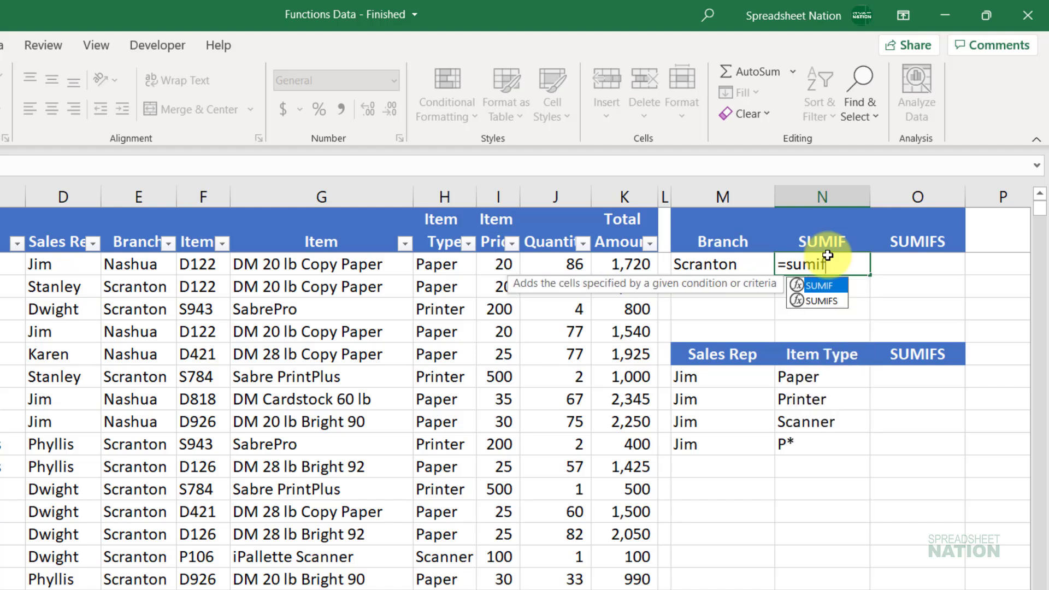
key("Tab")
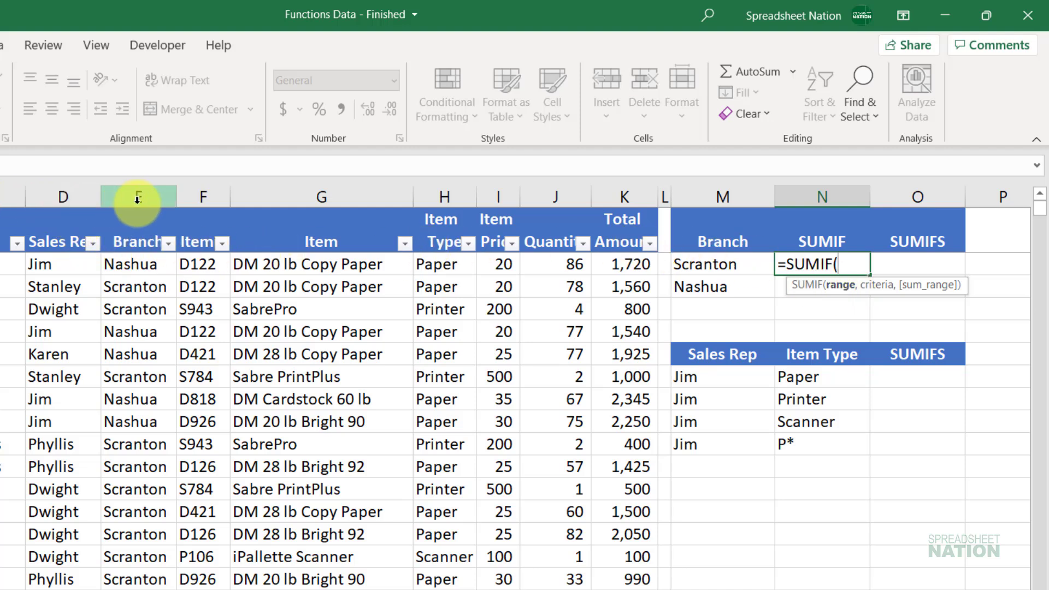
left_click(155, 200)
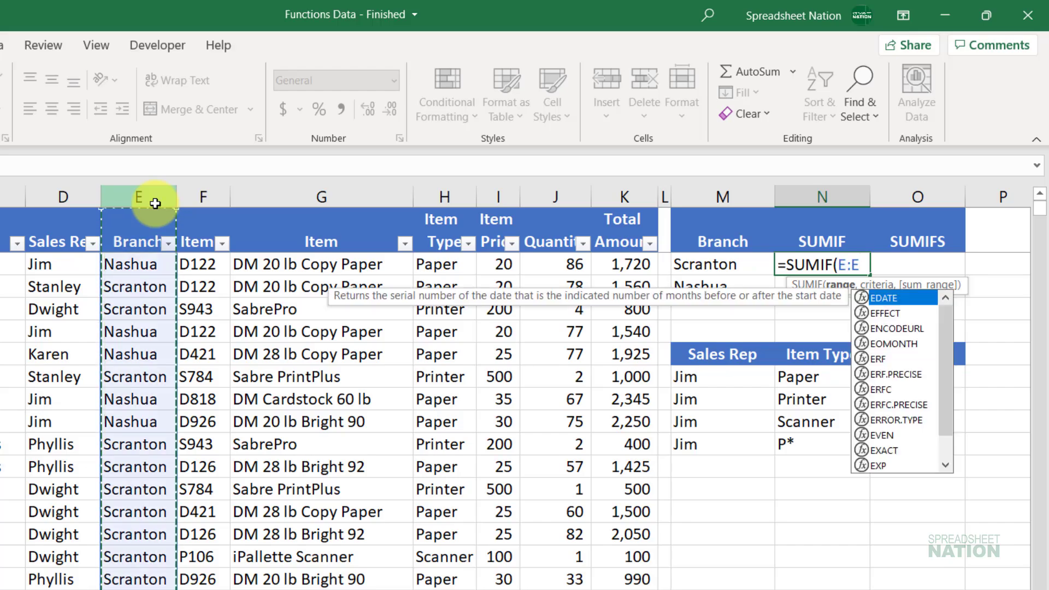
left_click(147, 228)
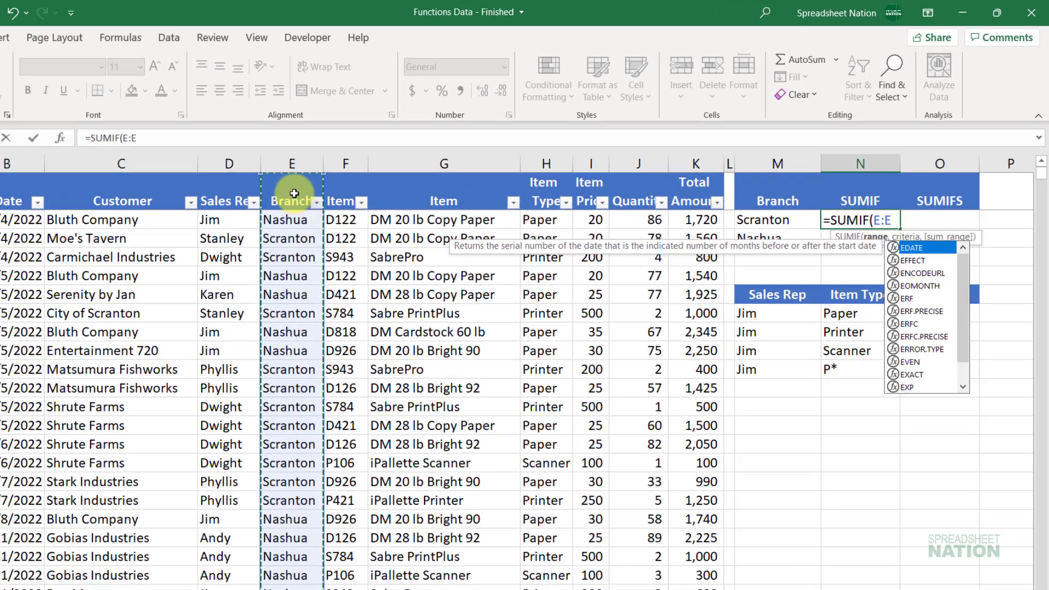
key("ctrl+shift+Down")
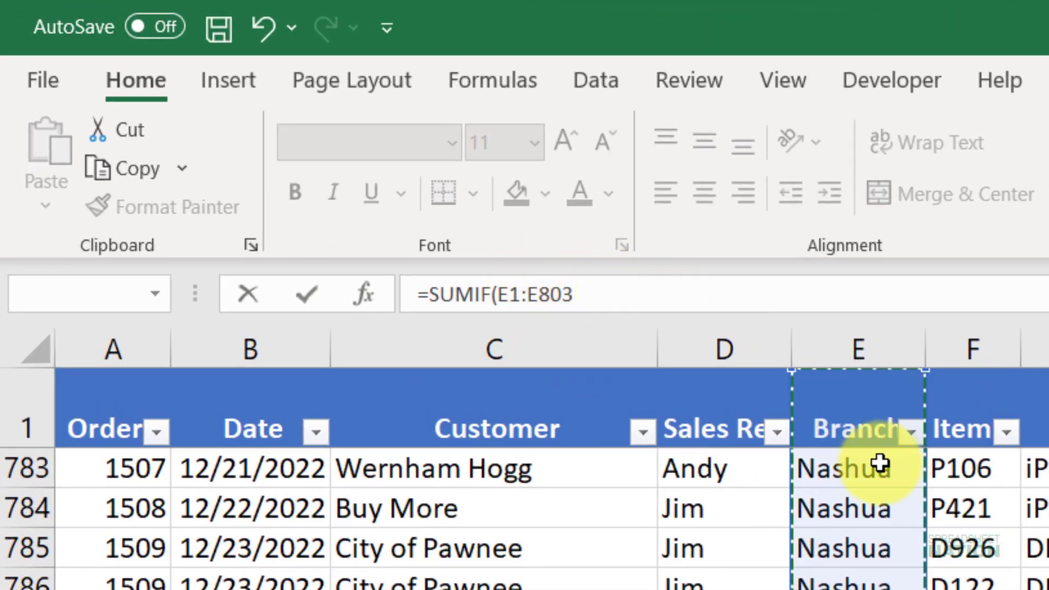
left_click(858, 355)
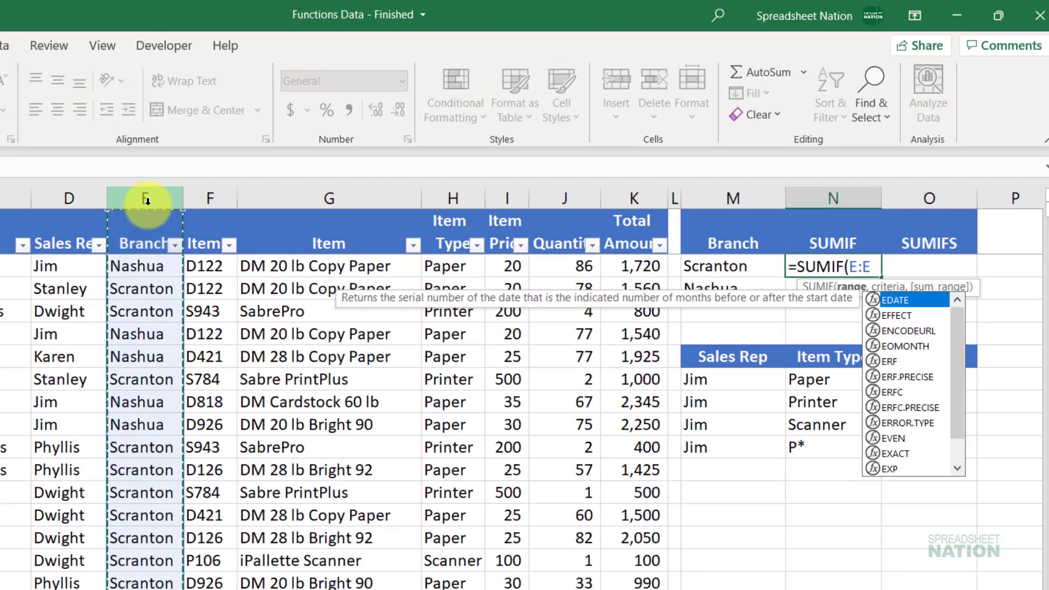
type(",")
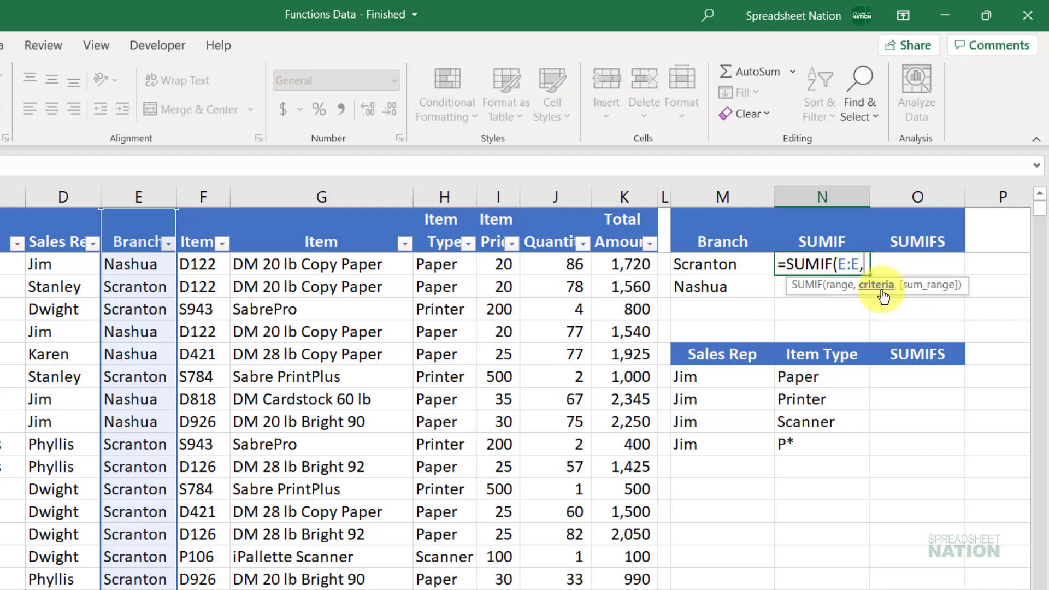
left_click(718, 264)
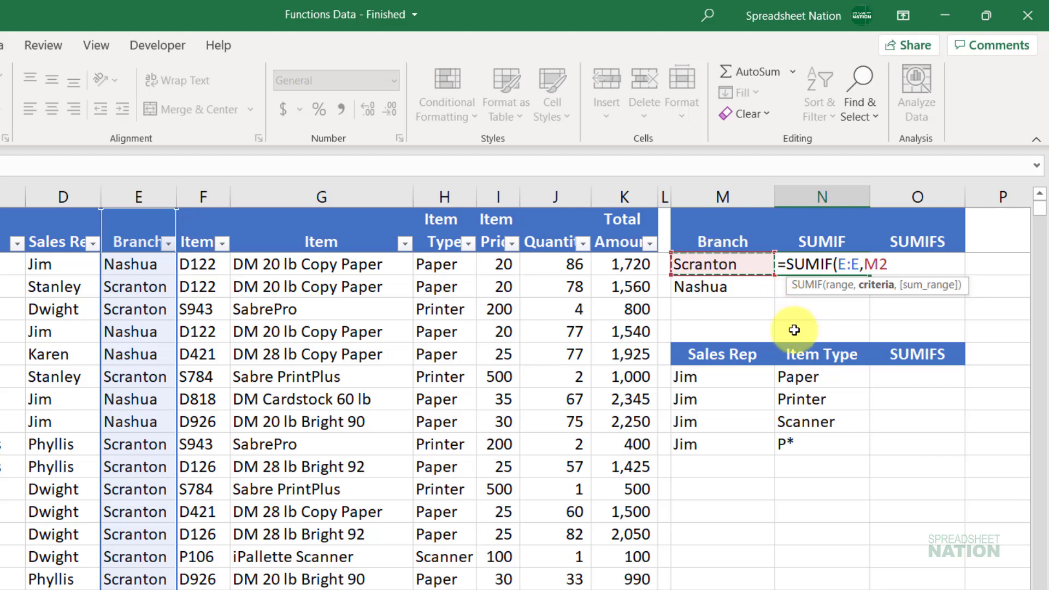
- Try the literal text "Scranton" as the SUMIF criteria and return to the cell reference M2
key("BackSpace")
key("BackSpace")
type("\"Sc")
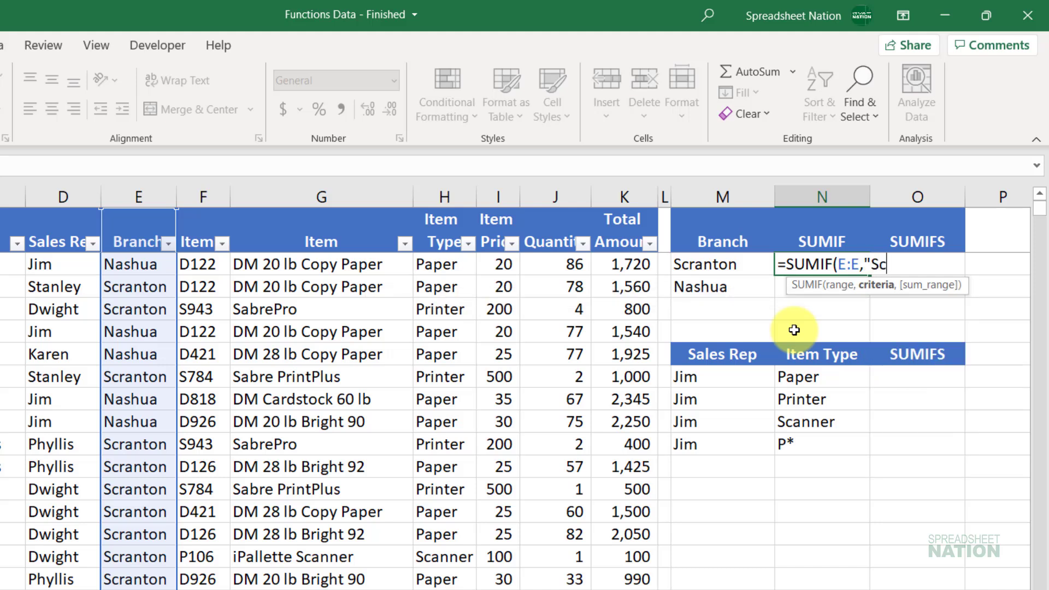
type("ranton\"")
key("BackSpace")
key("BackSpace")
key("BackSpace")
key("BackSpace")
key("BackSpace")
key("BackSpace")
key("BackSpace")
key("BackSpace")
key("BackSpace")
key("BackSpace")
left_click(703, 262)
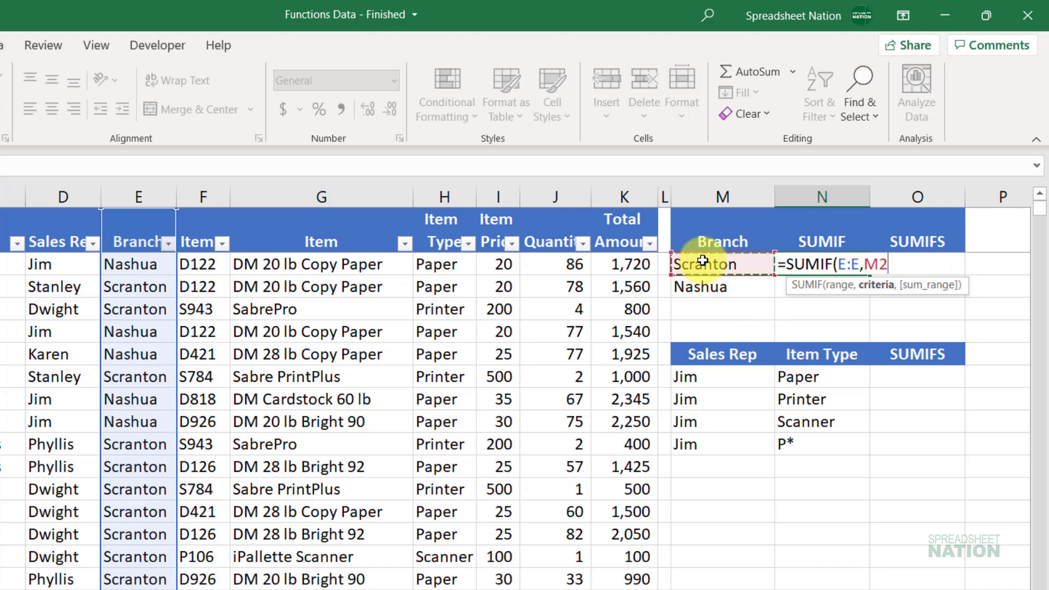
- Complete the SUMIF formula in N2 with the whole Total Amount column K:K as the sum range
type(",")
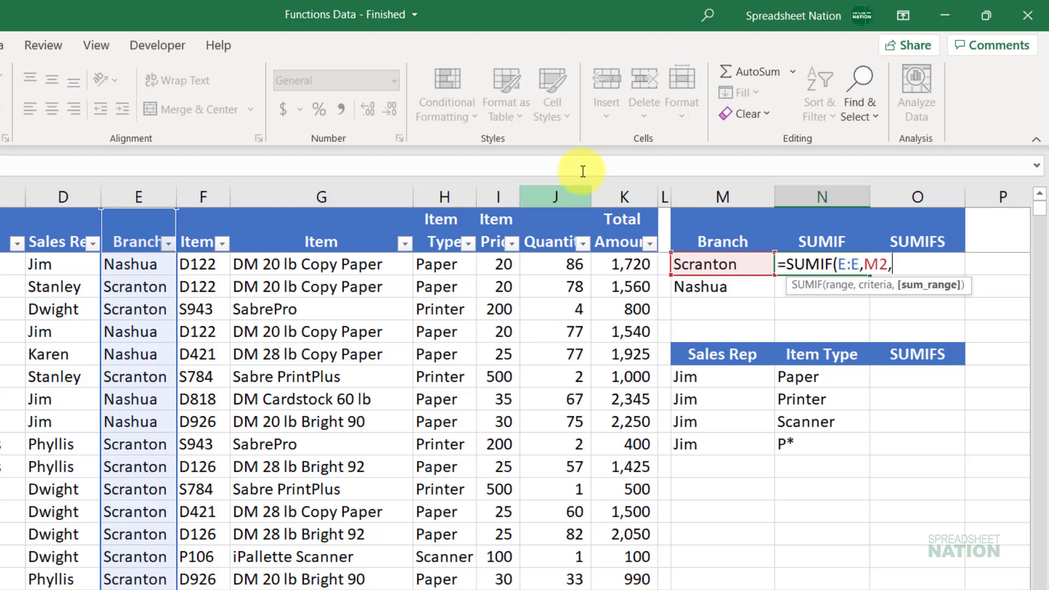
left_click(620, 194)
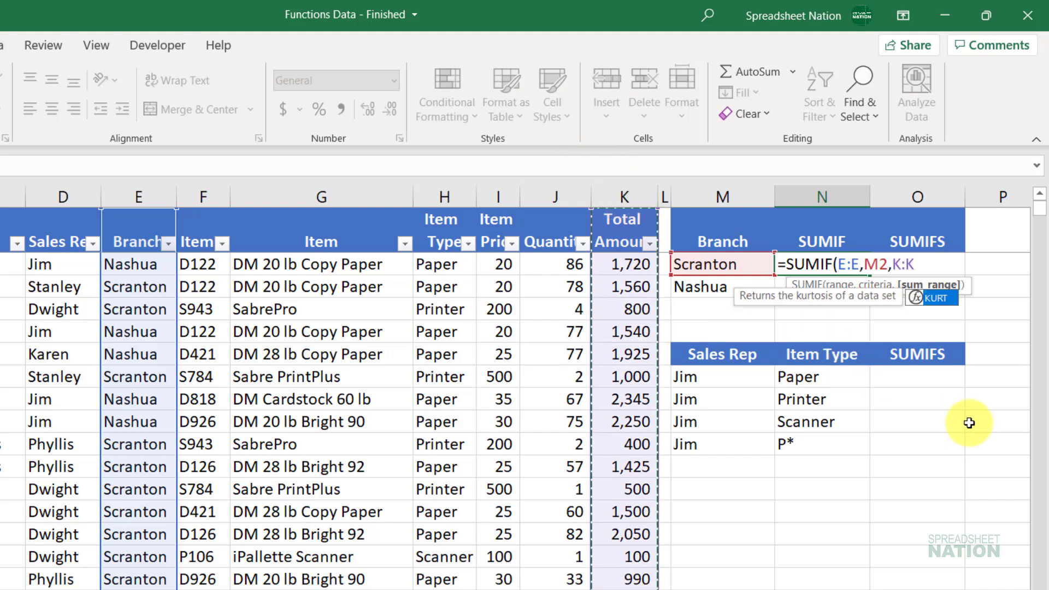
key("Return")
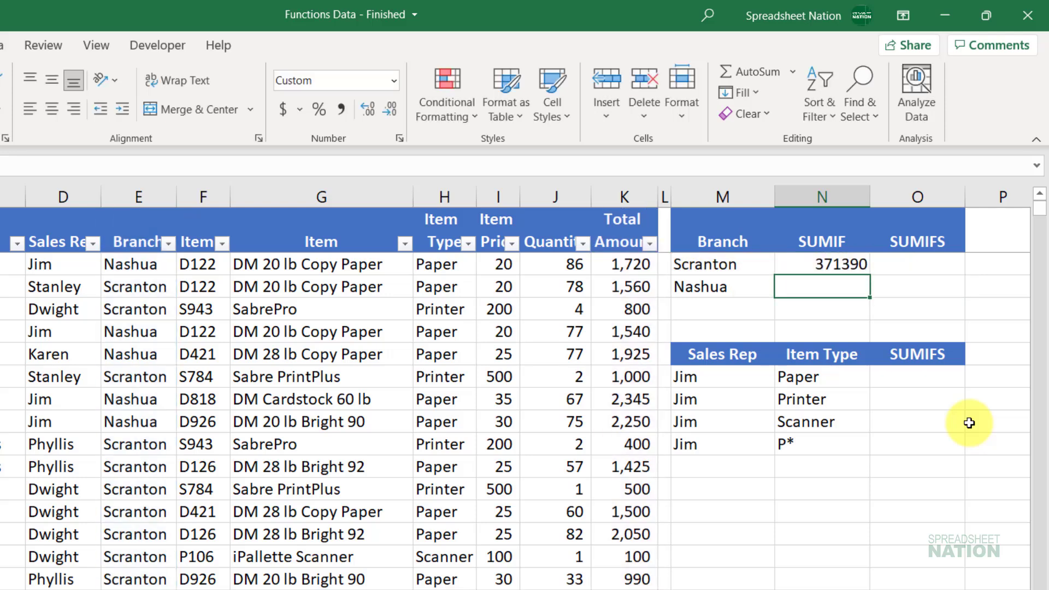
- Format the SUMIF result in N2 with a thousands separator and no decimal places
key("Up")
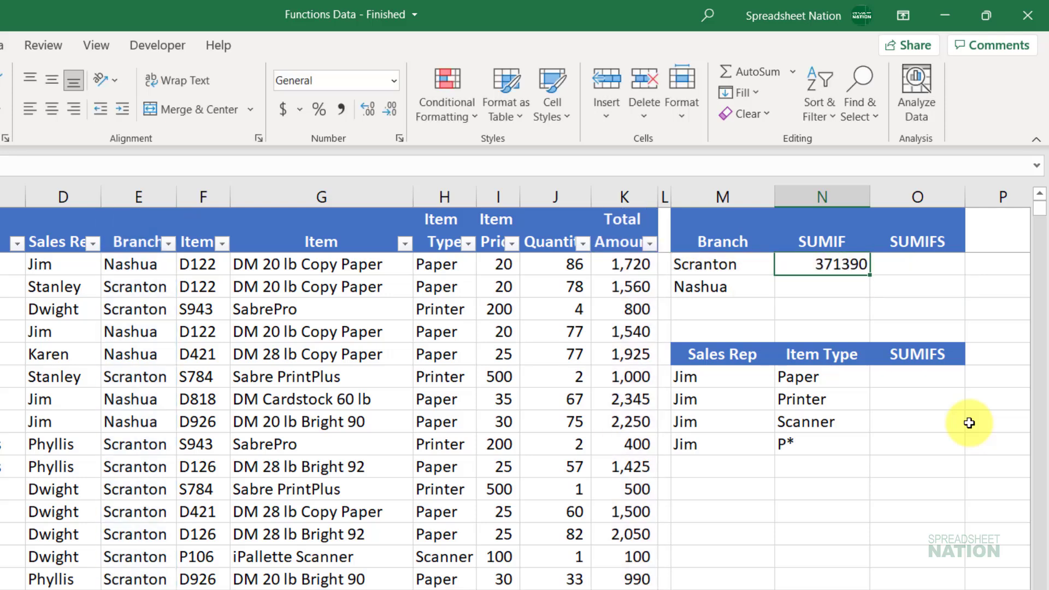
left_click(339, 109)
double_click(389, 109)
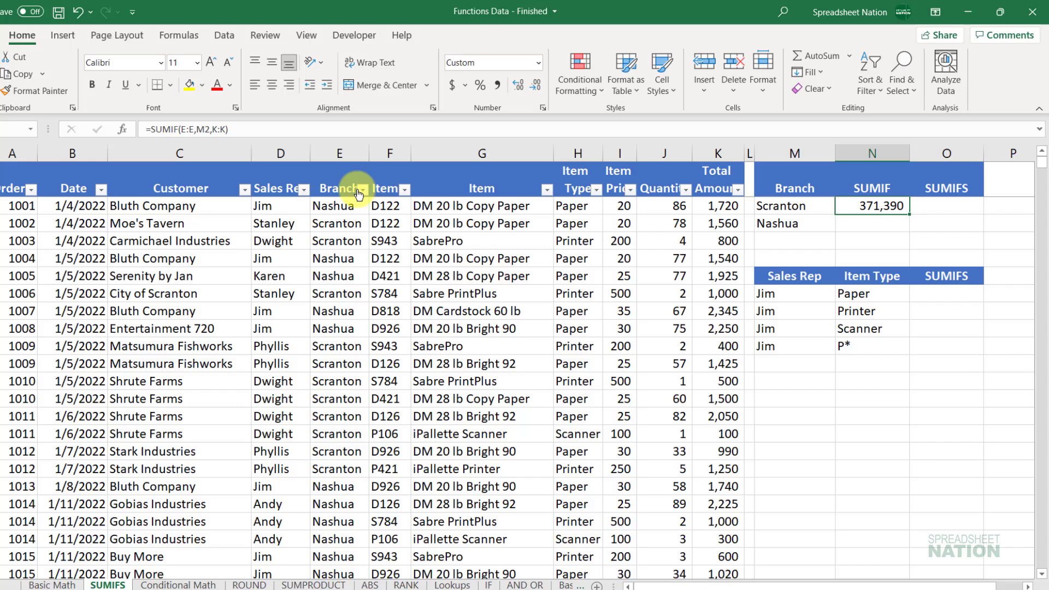
- Check the Scranton sum of the Total Amount column by filtering Branch to Scranton only, and clear the filter
left_click(360, 192)
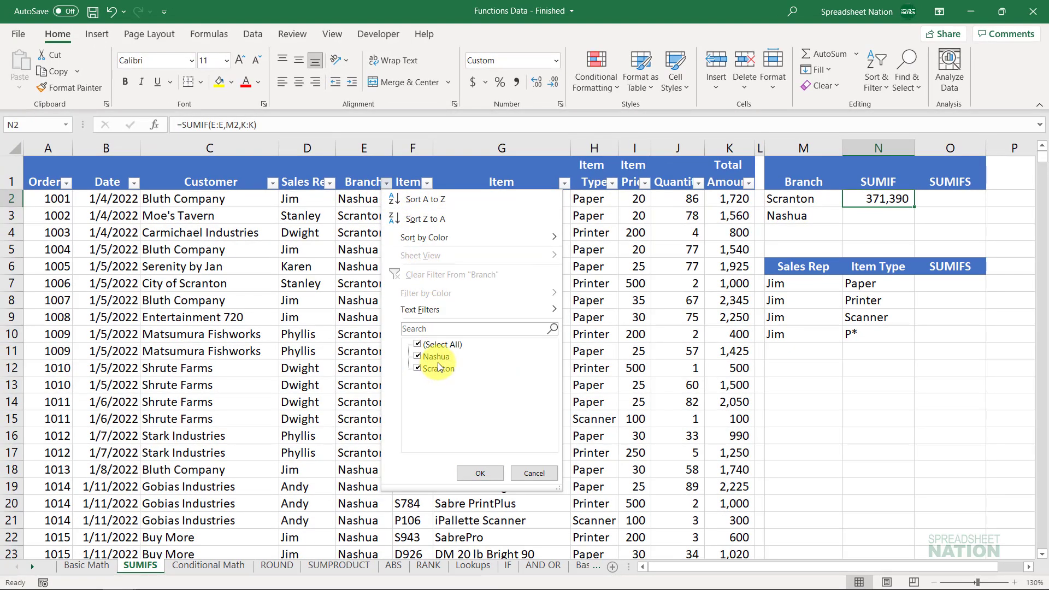
left_click(435, 357)
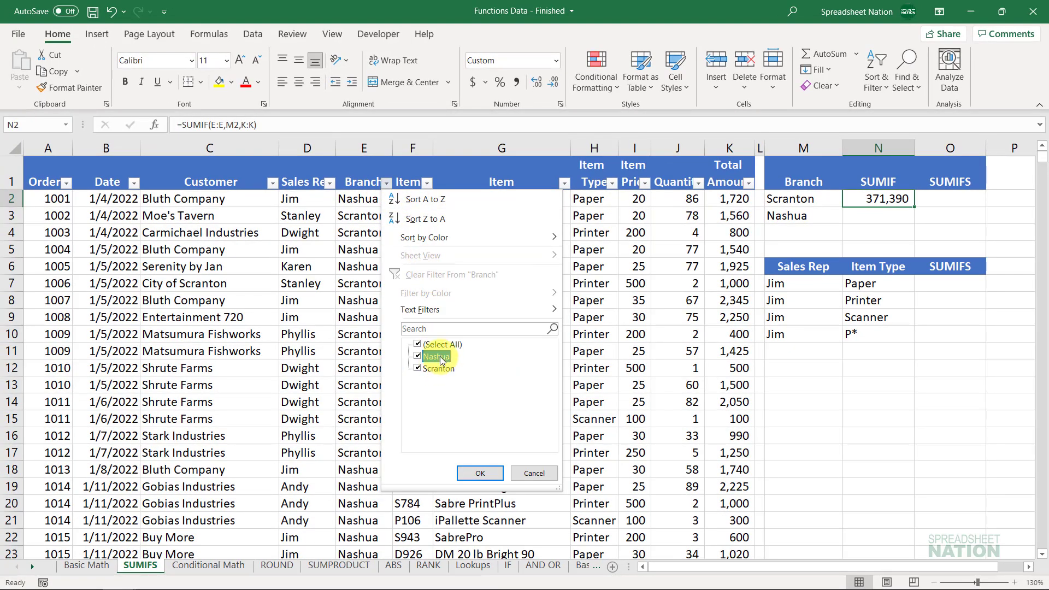
left_click(476, 473)
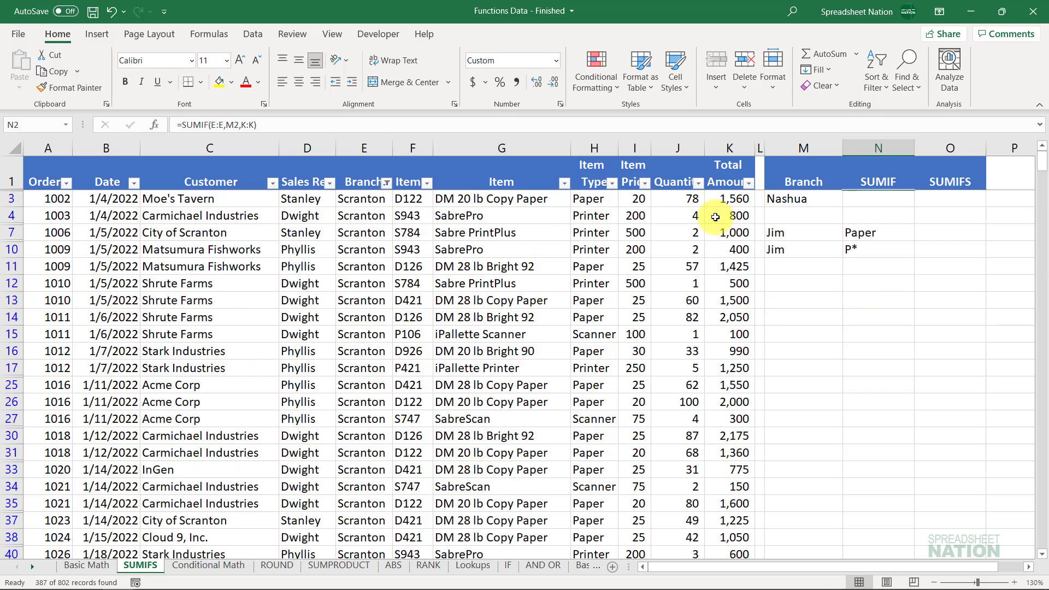
left_click(737, 148)
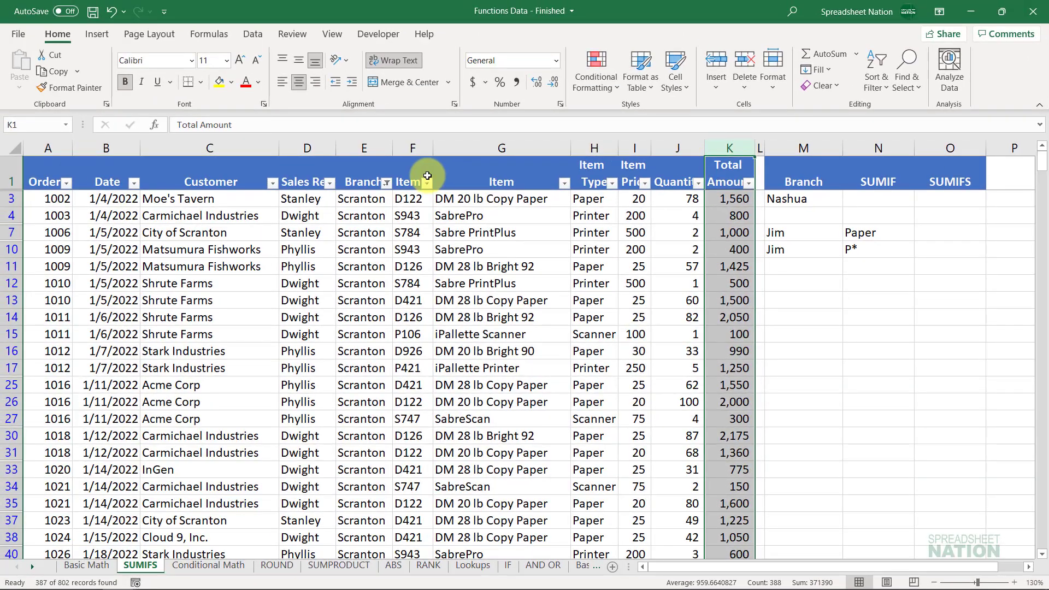
left_click(385, 181)
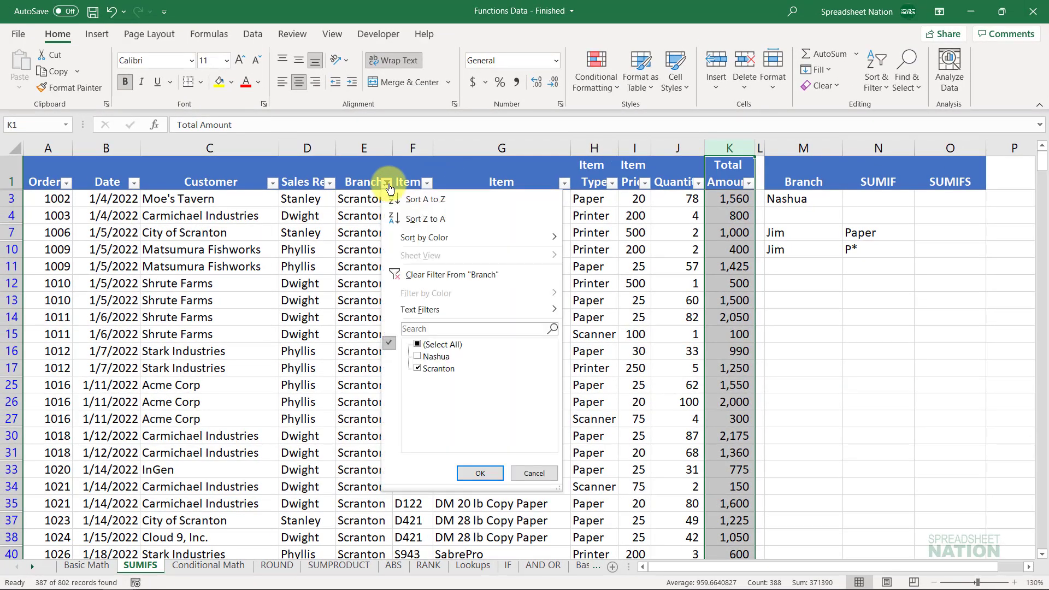
left_click(420, 271)
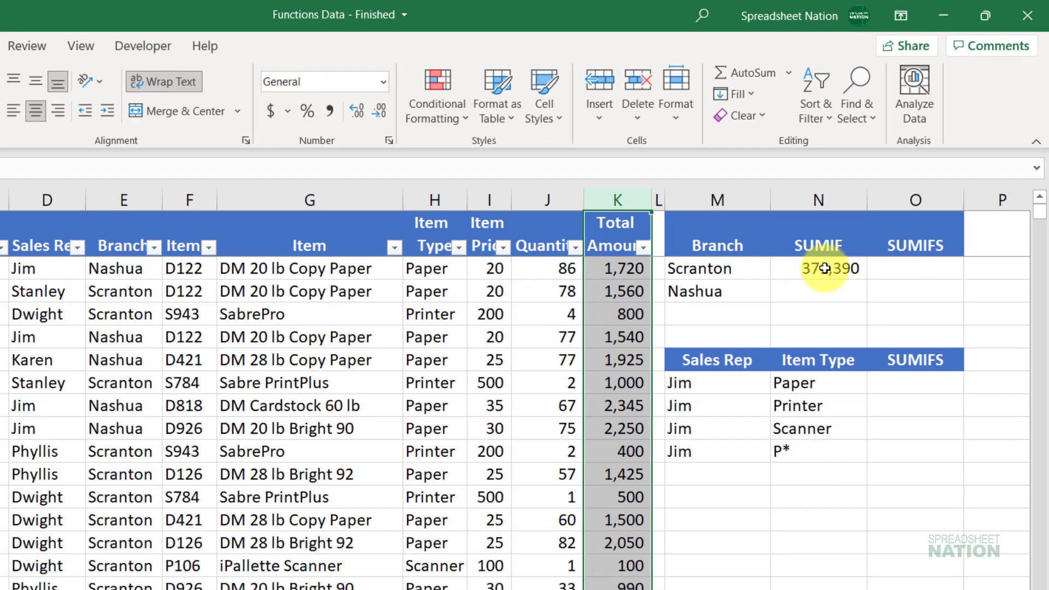
- Review the SUMIF formula in N2 and copy it down to N3 for the Nashua branch
left_click(873, 212)
key("F2")
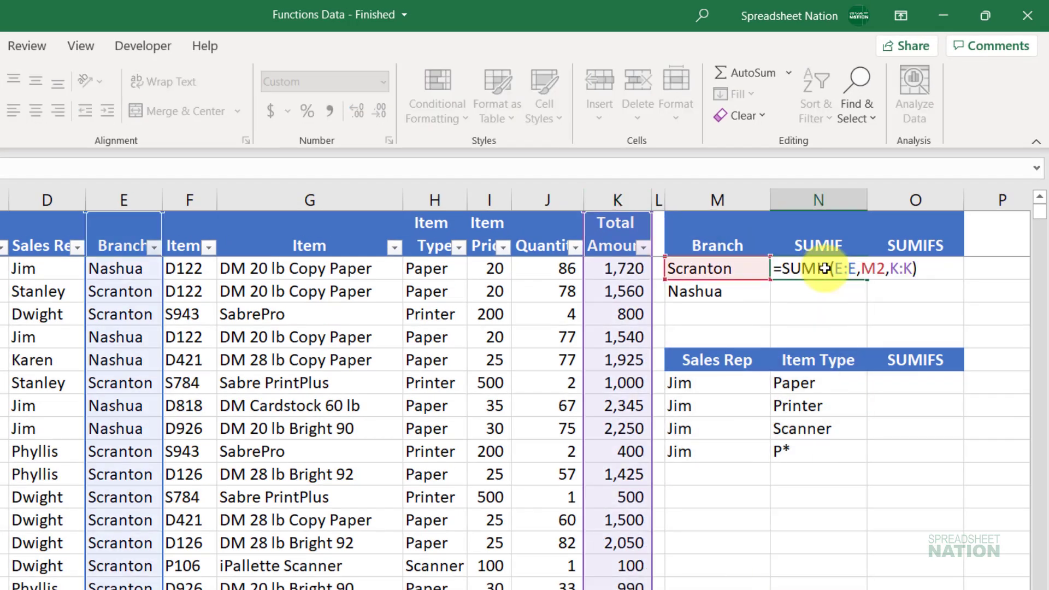
key("Escape")
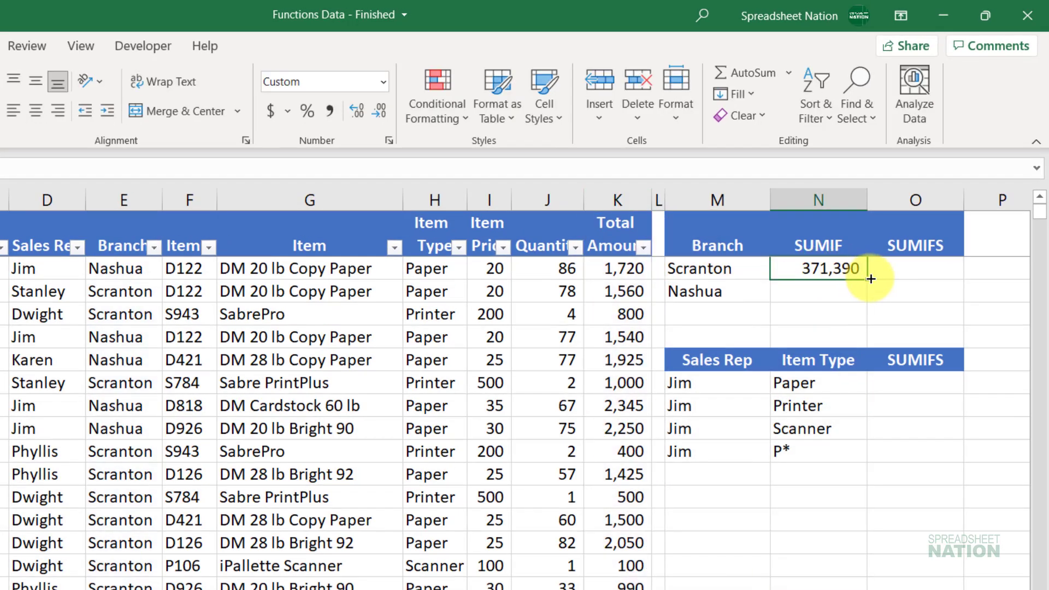
left_click_drag(870, 279, 869, 300)
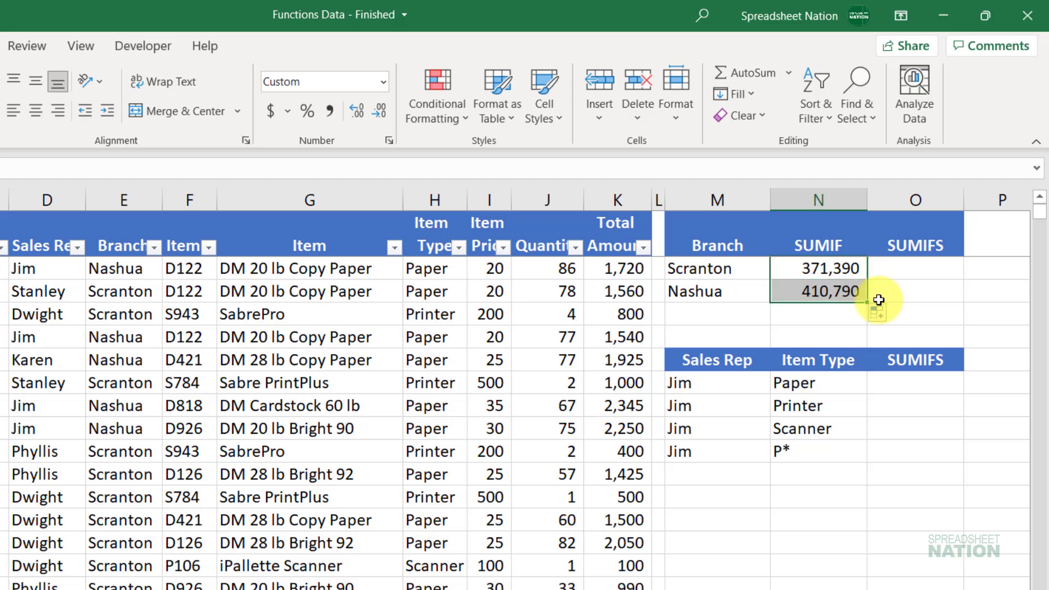
double_click(839, 282)
key("Escape")
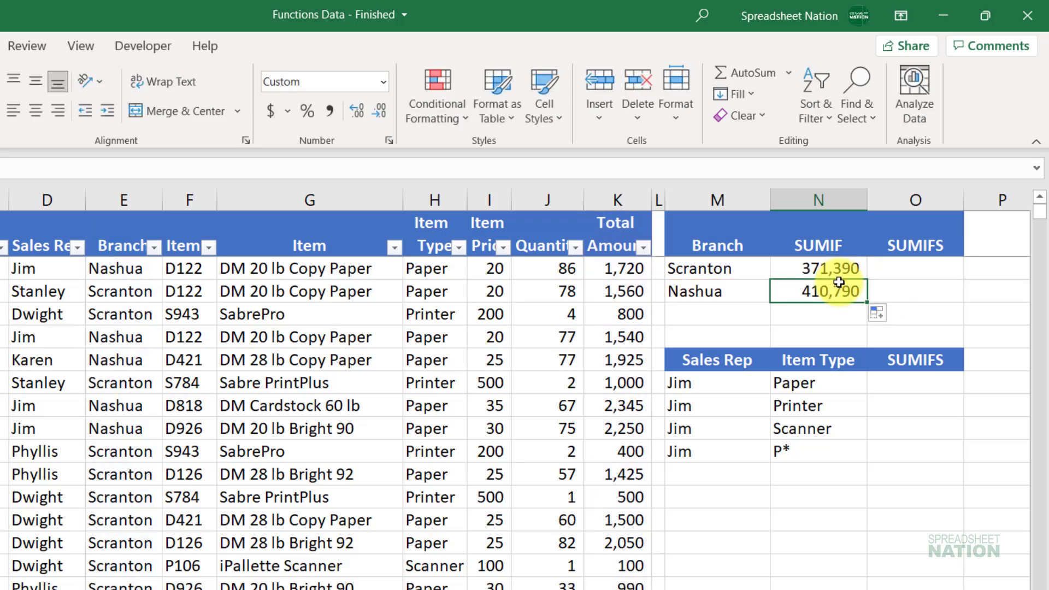
left_click(953, 330)
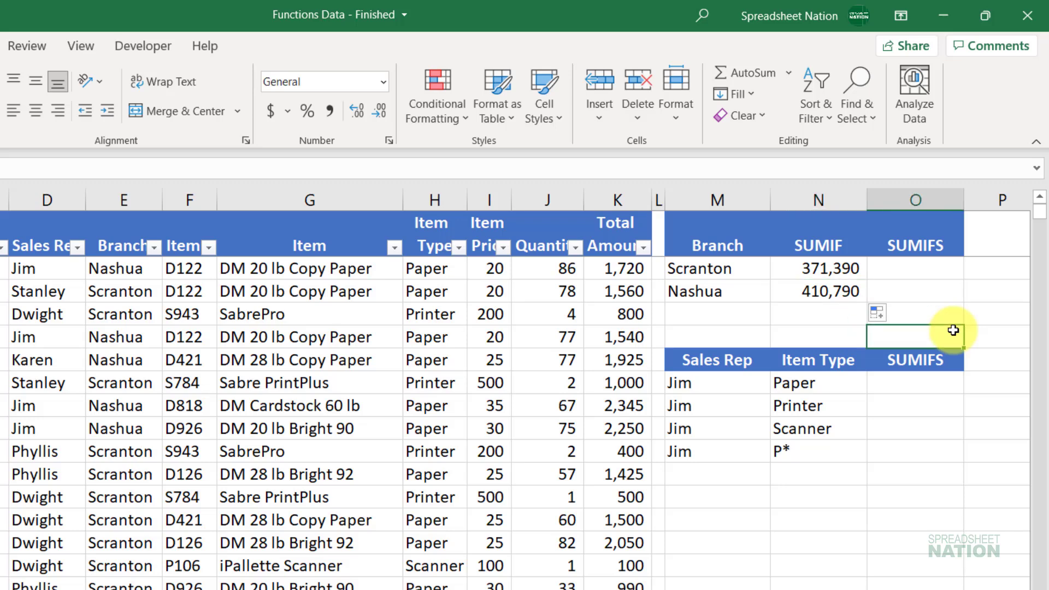
- Enter a SUMIFS formula in O2 with sum range K:K, the Branch column E:E as criteria range and M2 as criterion
scroll(953, 329, "right", 2)
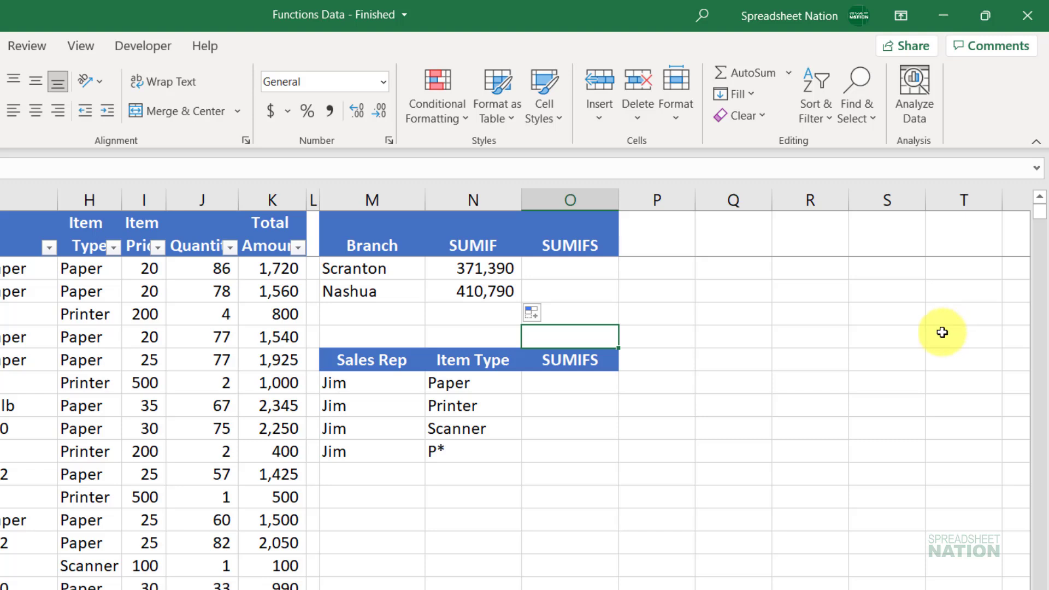
left_click(586, 266)
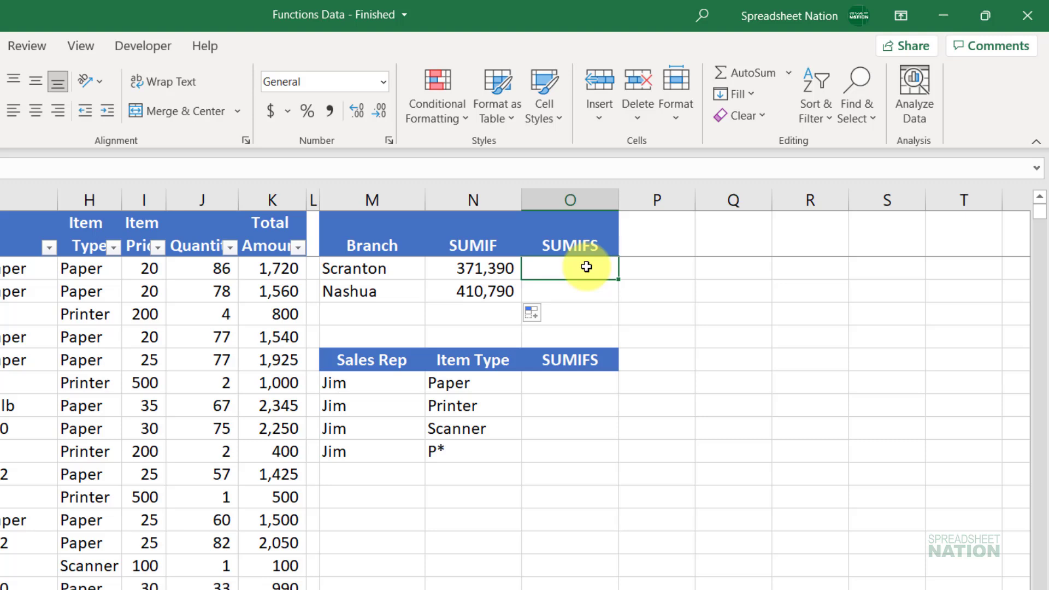
type("=sumifs")
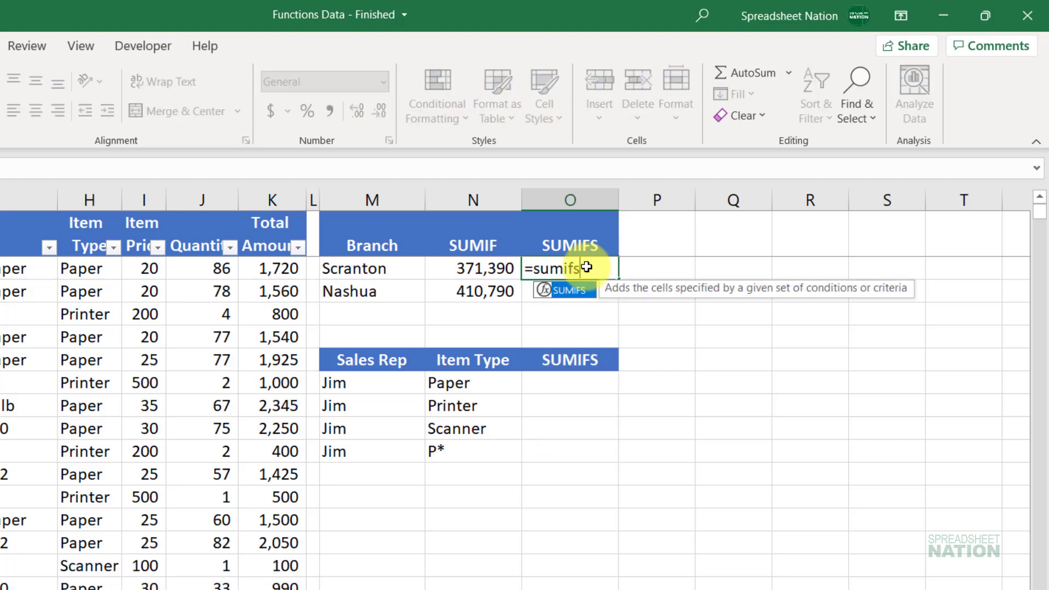
key("Tab")
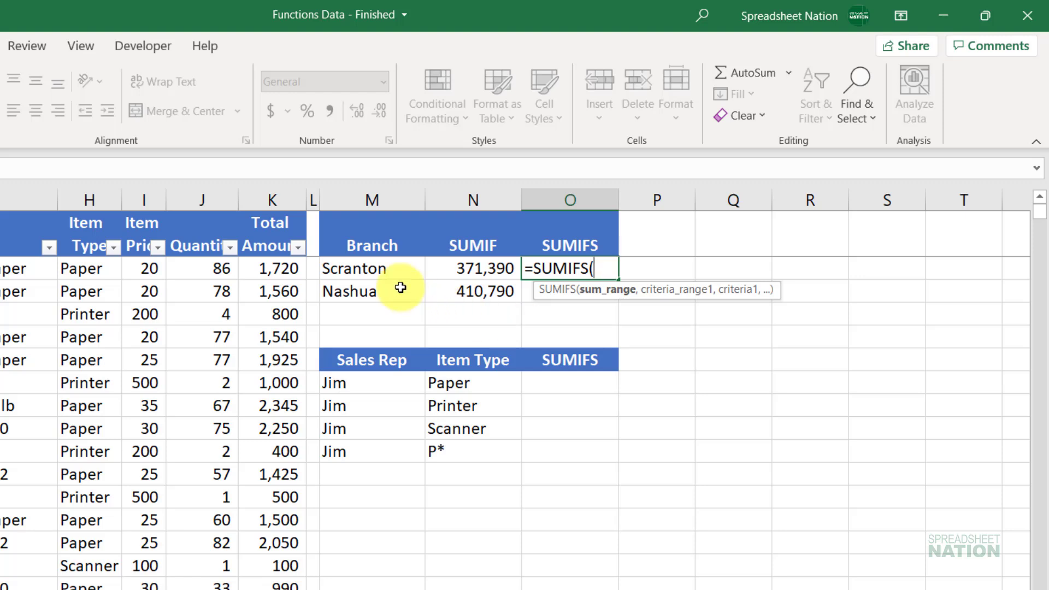
left_click(263, 200)
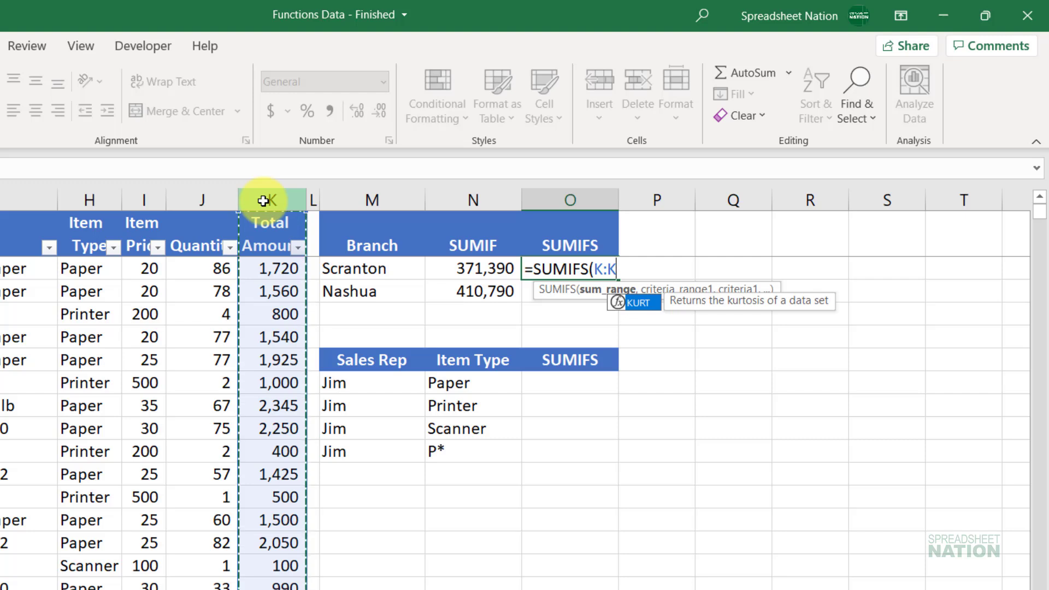
type(",")
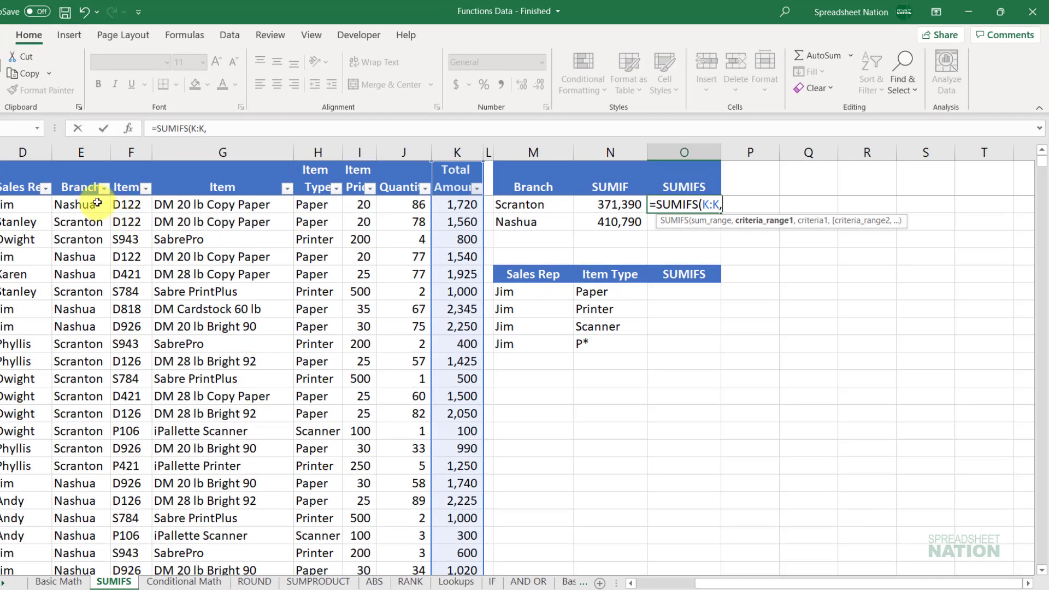
left_click(75, 150)
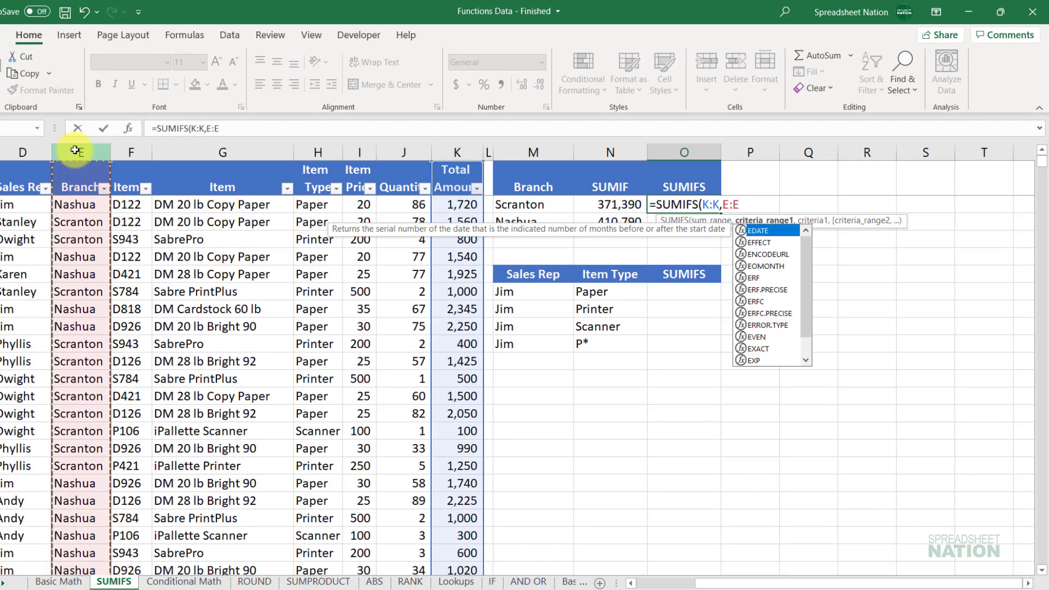
type(",")
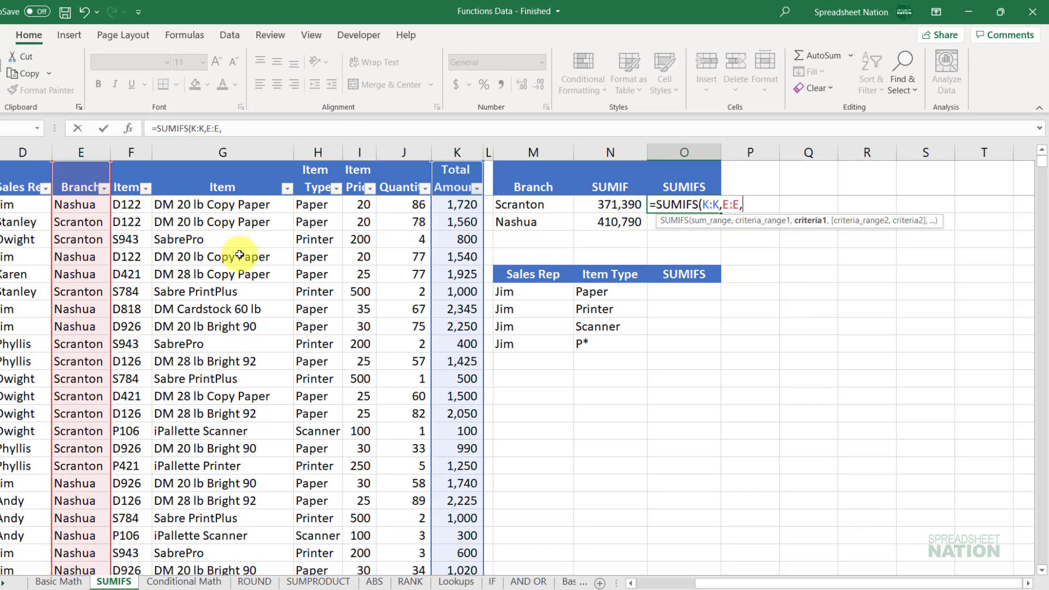
left_click(531, 201)
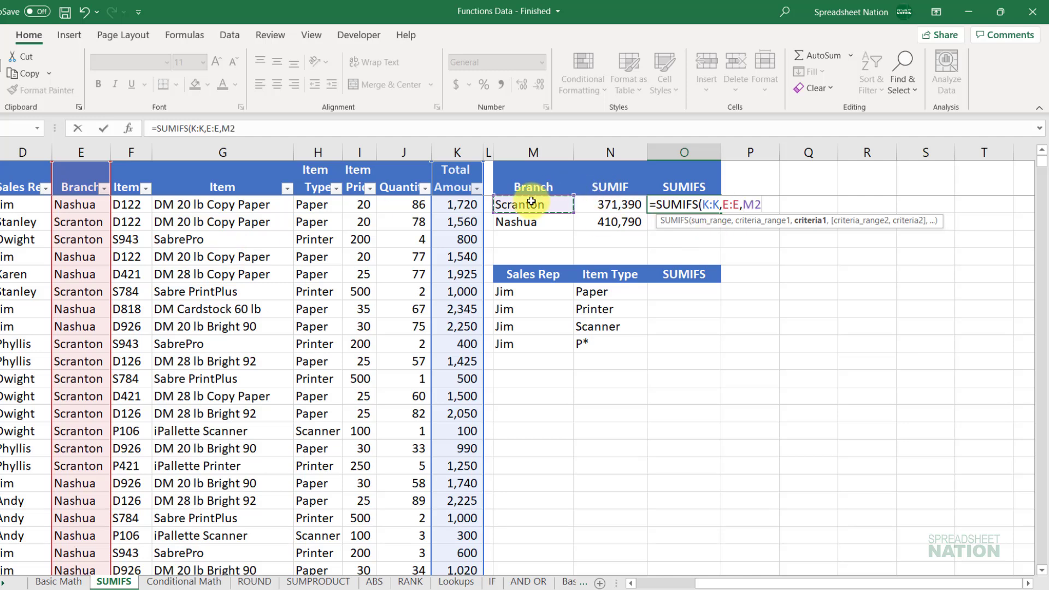
key("Return")
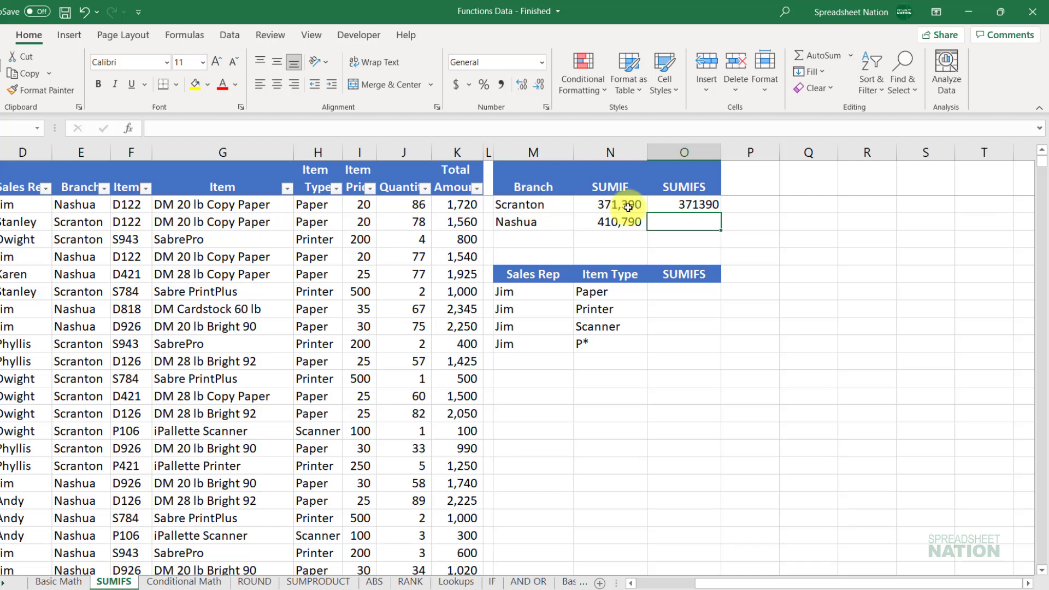
- Format the SUMIFS result in O2 with a thousands separator and no decimal places, and copy it down to O3
left_click(673, 206)
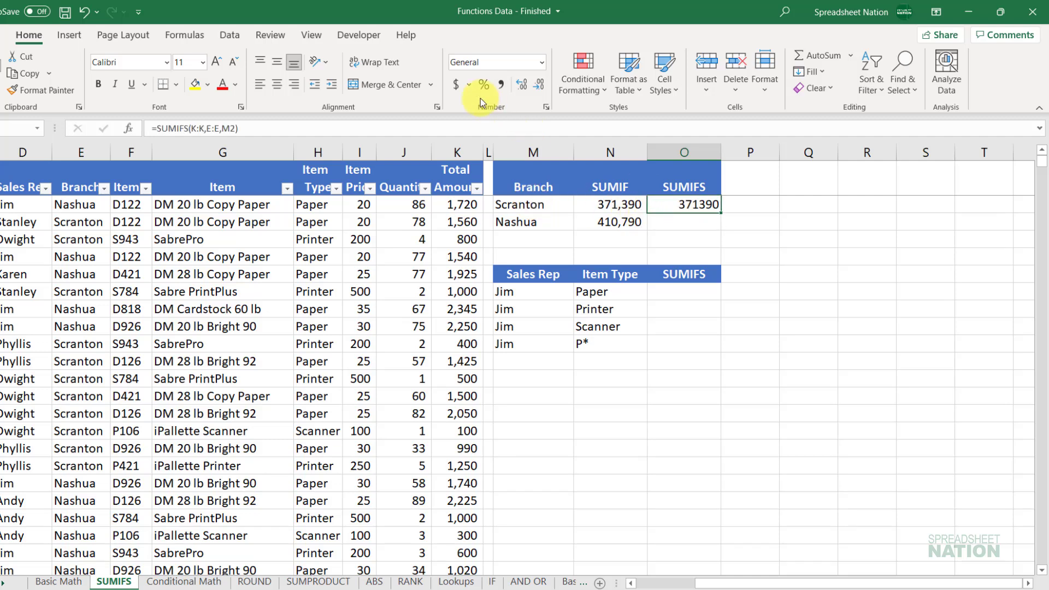
left_click(501, 84)
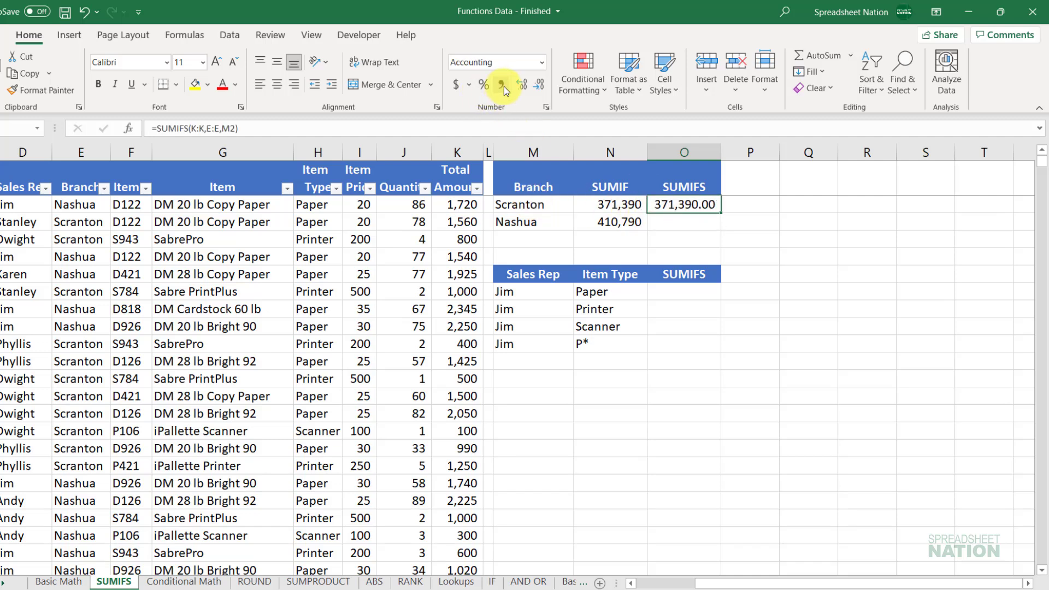
left_click(539, 89)
left_click(540, 88)
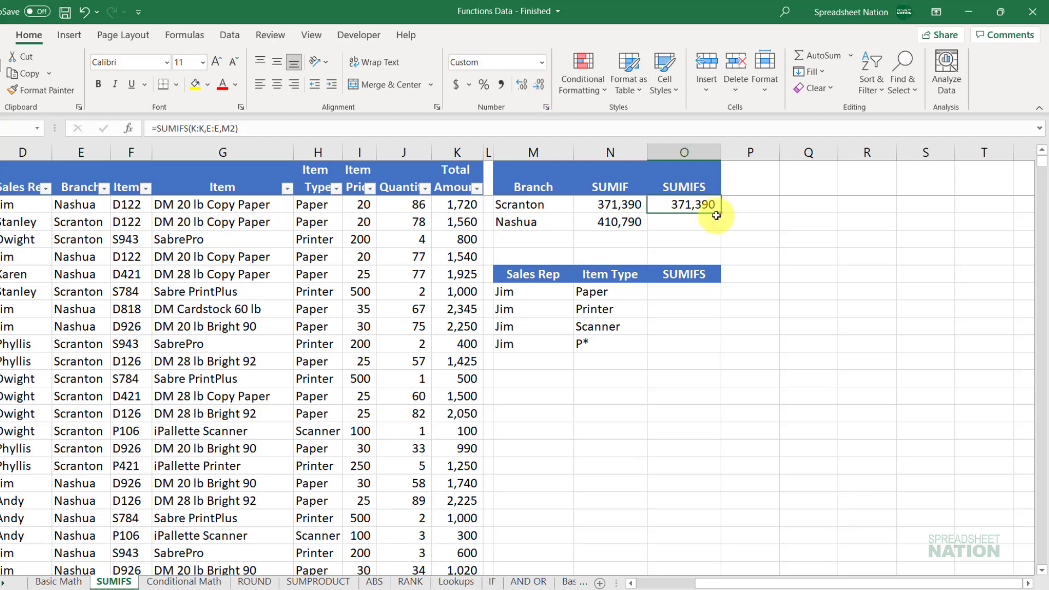
left_click_drag(721, 214, 710, 227)
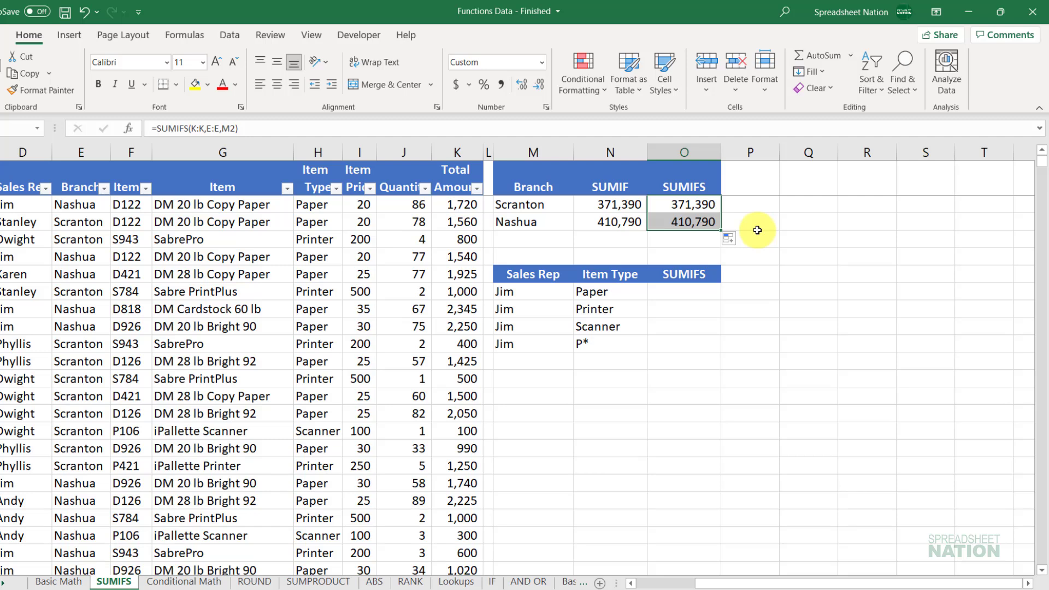
- Compare the argument order of the SUMIF formula in N2 with that of the SUMIFS formula in O2
key("Left")
key("F2")
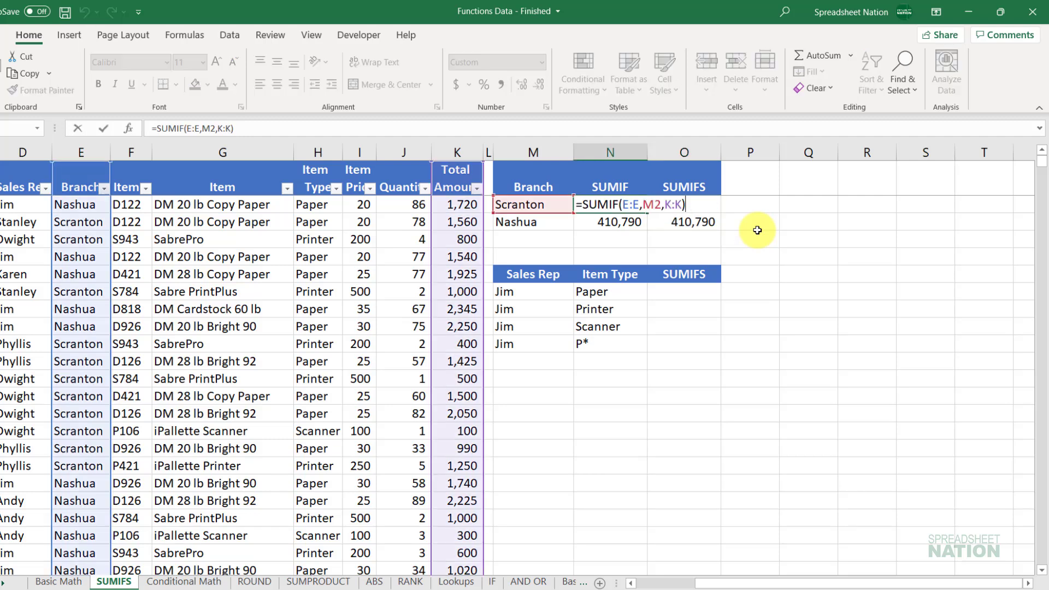
left_click(658, 202)
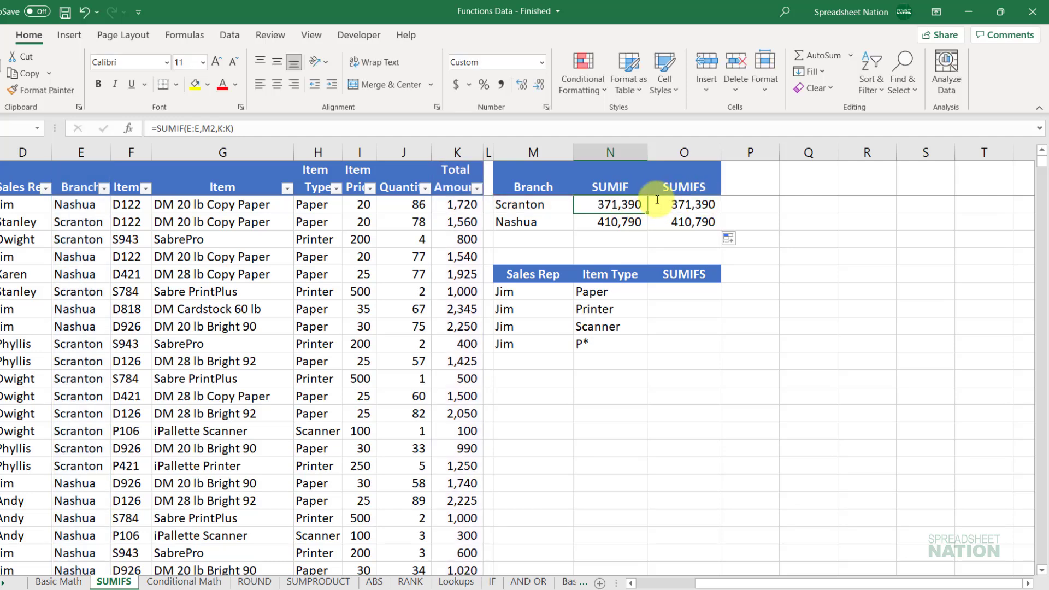
key("F2")
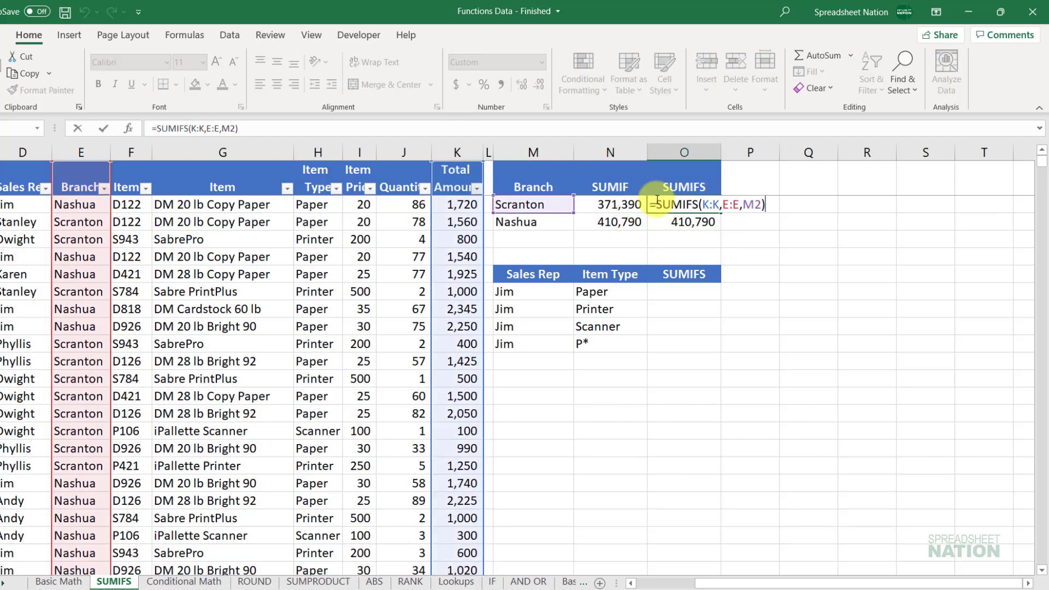
key("Escape")
key("F2")
key("Escape")
key("Left")
key("Right")
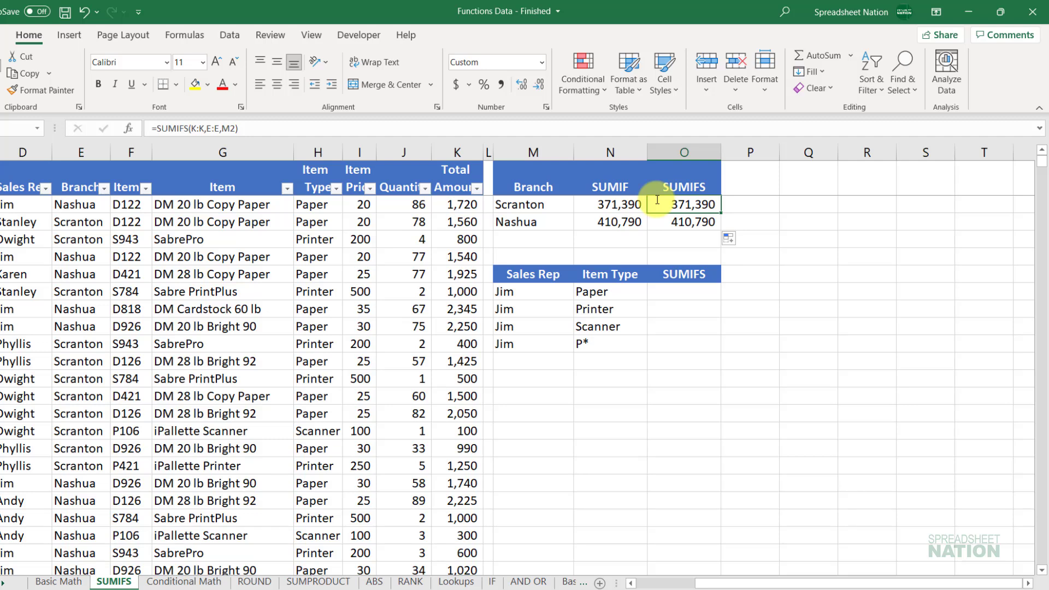
- Examine the sales rep and item type criteria in the second summary table, from M7 across to N7 and down to N9
key("Down")
key("Down")
key("Down")
key("Down")
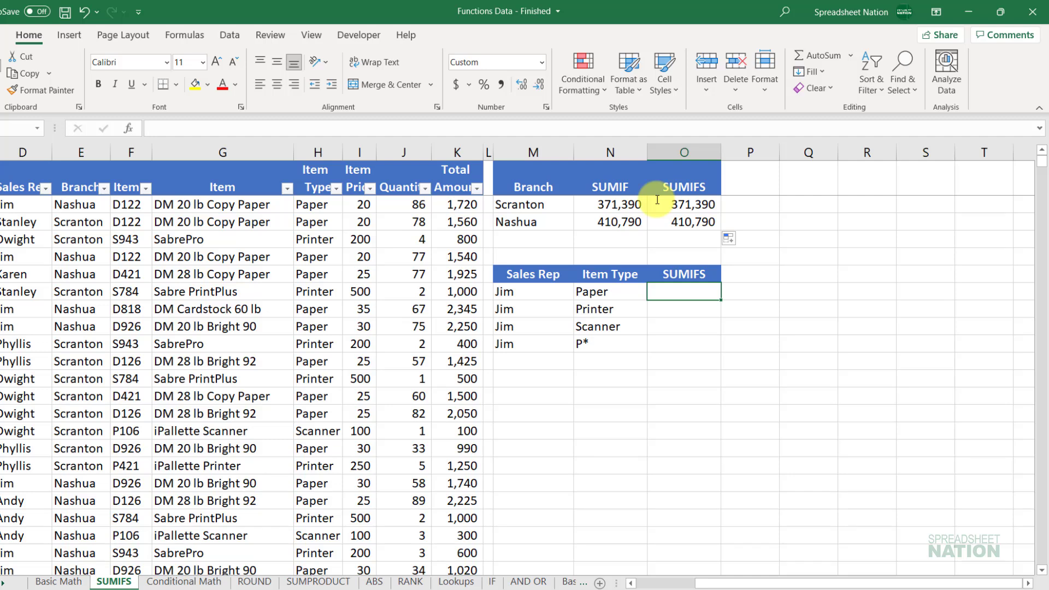
key("Left")
key("Left")
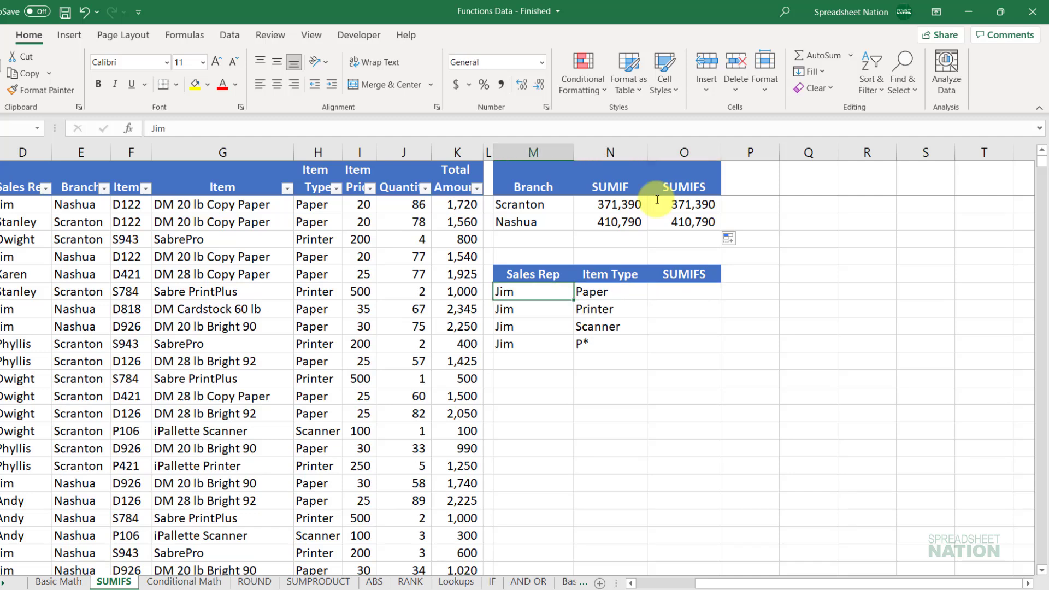
key("Right")
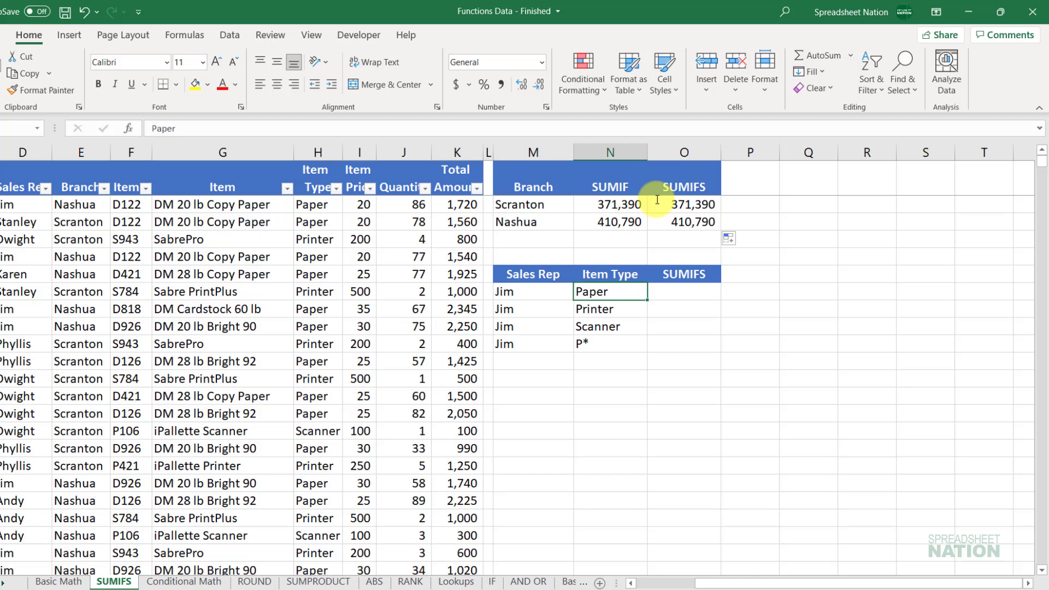
key("Down")
key("Down")
key("Up")
key("Up")
- Begin a SUMIFS formula in O7 with sum range K:K, the Sales Rep column D:D as first criteria range and M7 as its criterion
key("Right")
type("=sumifs")
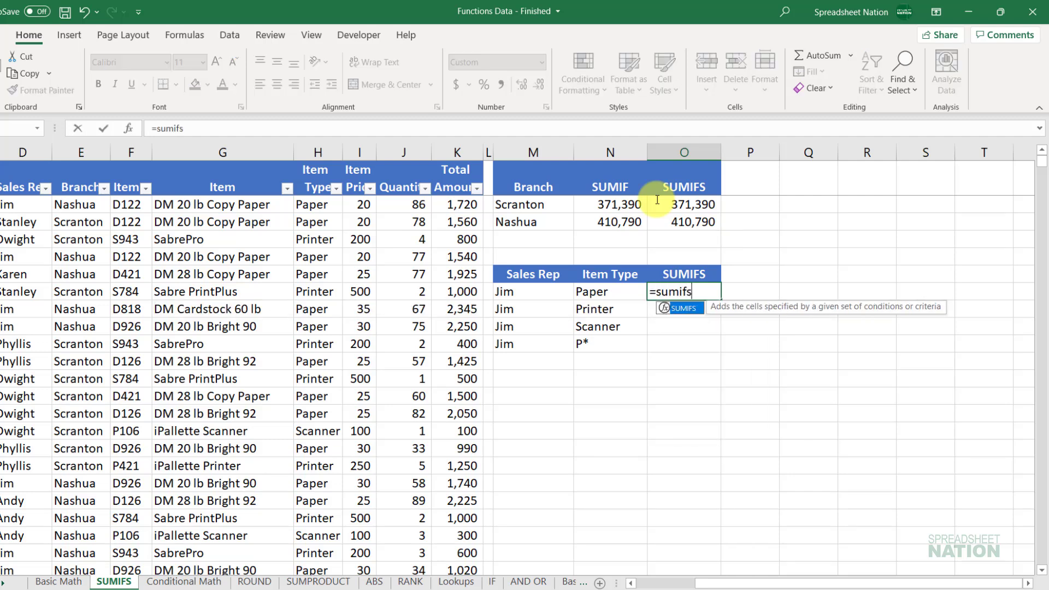
key("Tab")
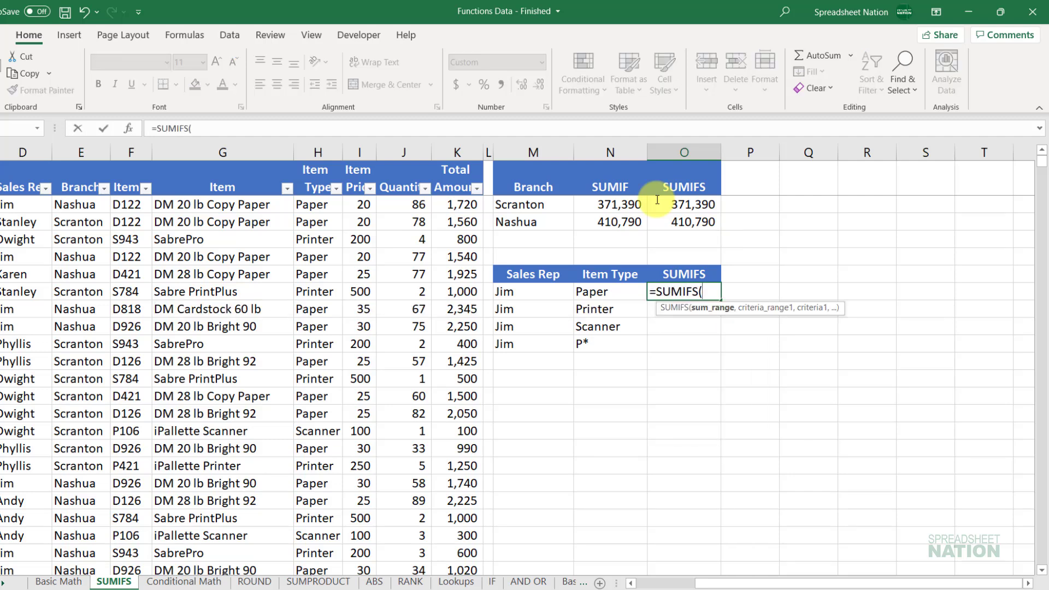
left_click(452, 153)
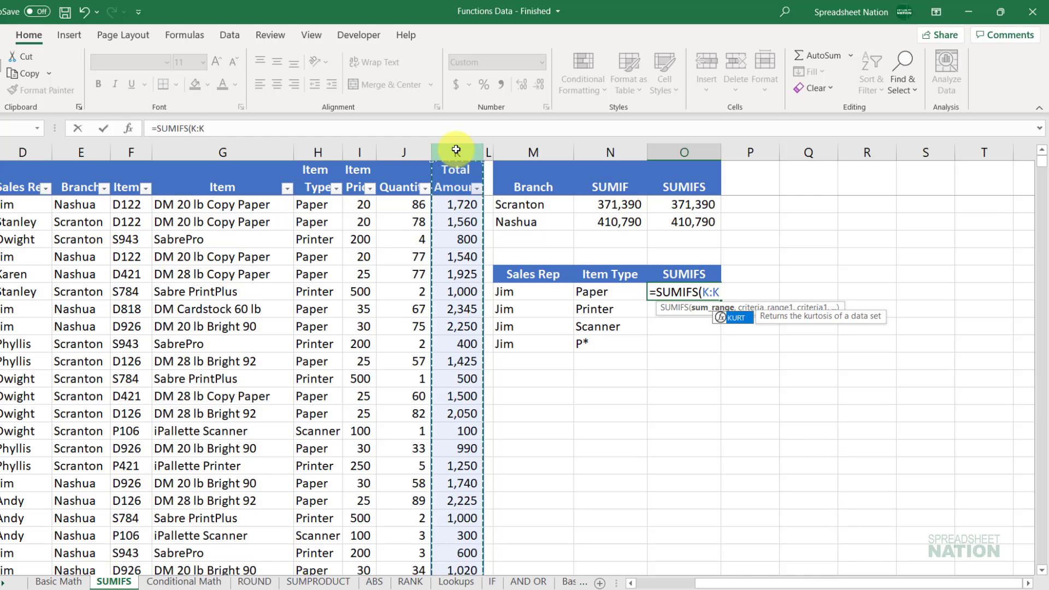
type(",")
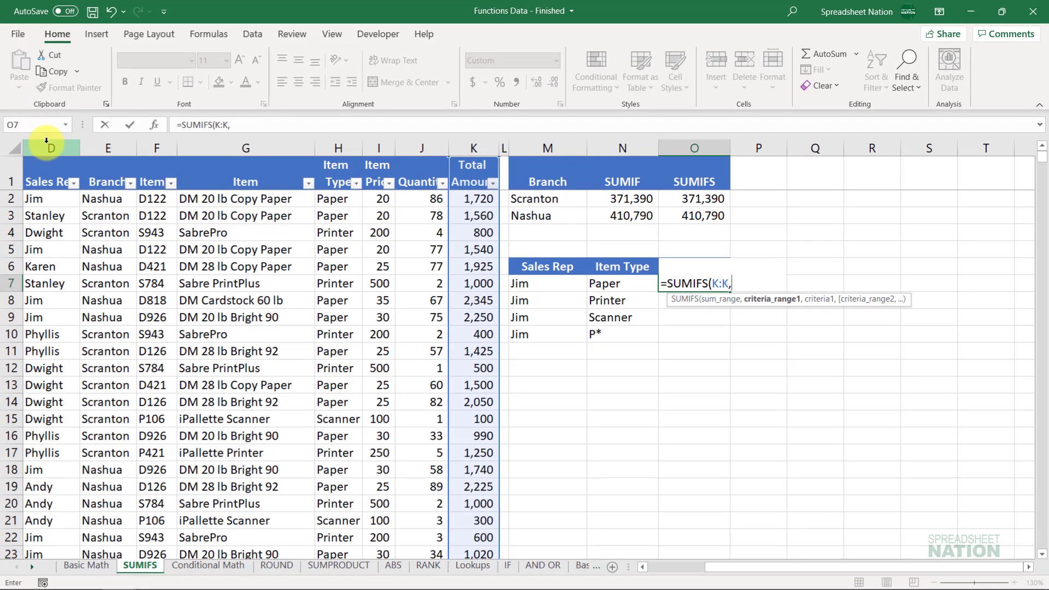
left_click(30, 147)
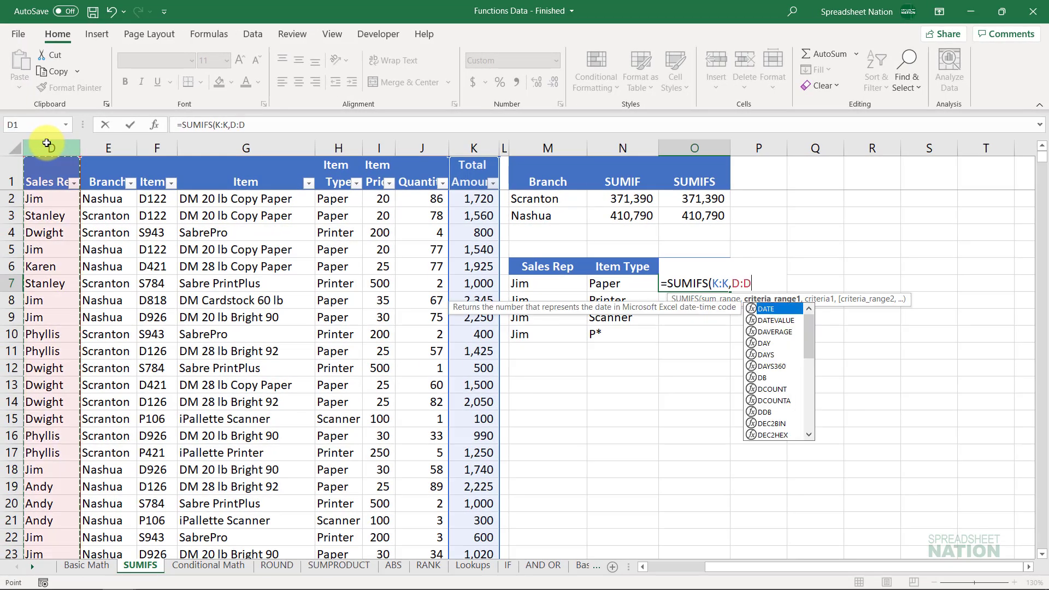
type(",")
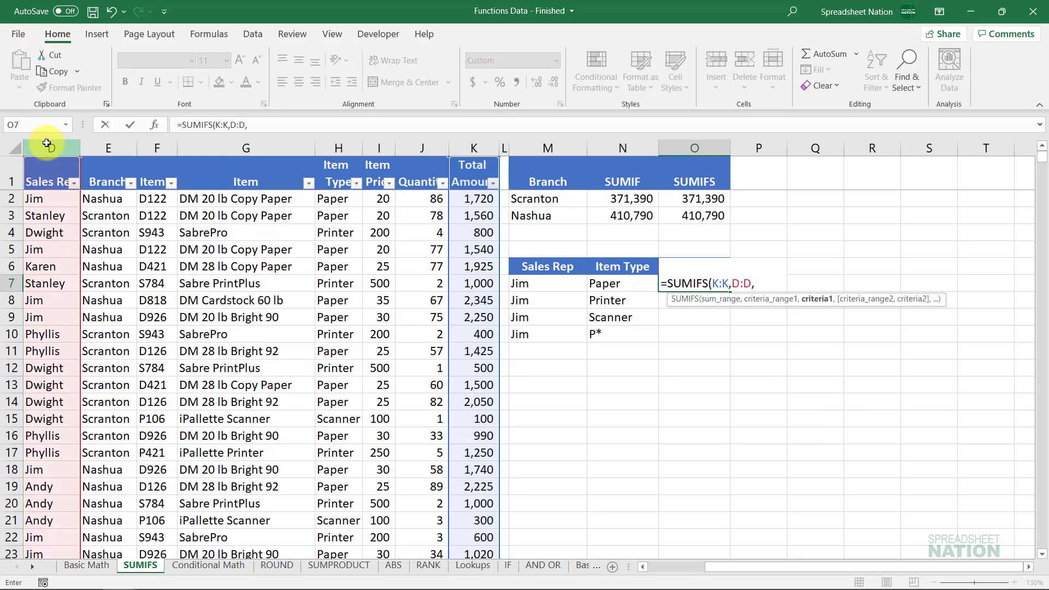
left_click(562, 282)
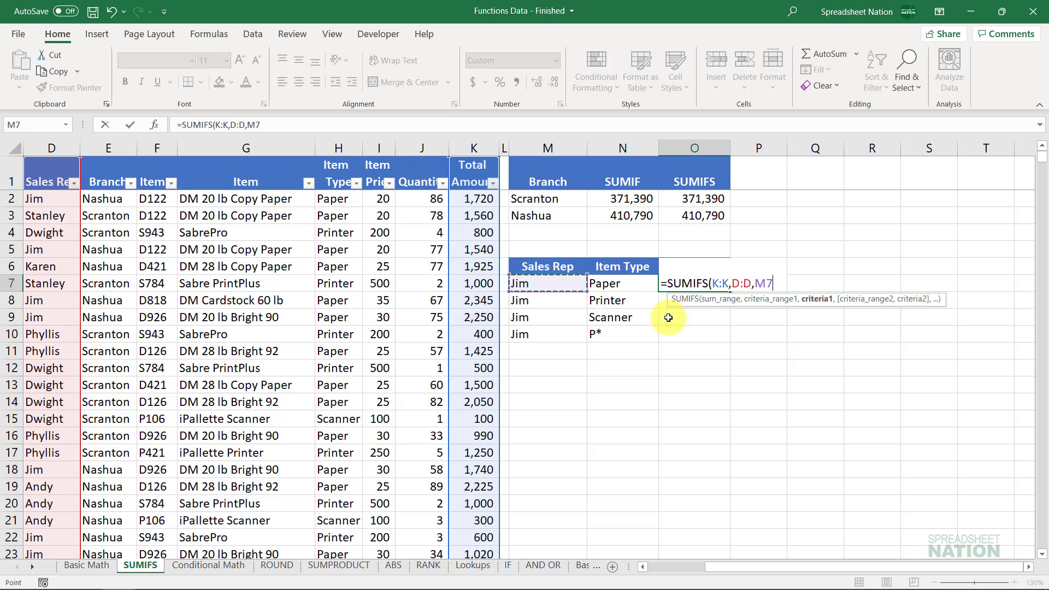
type(",")
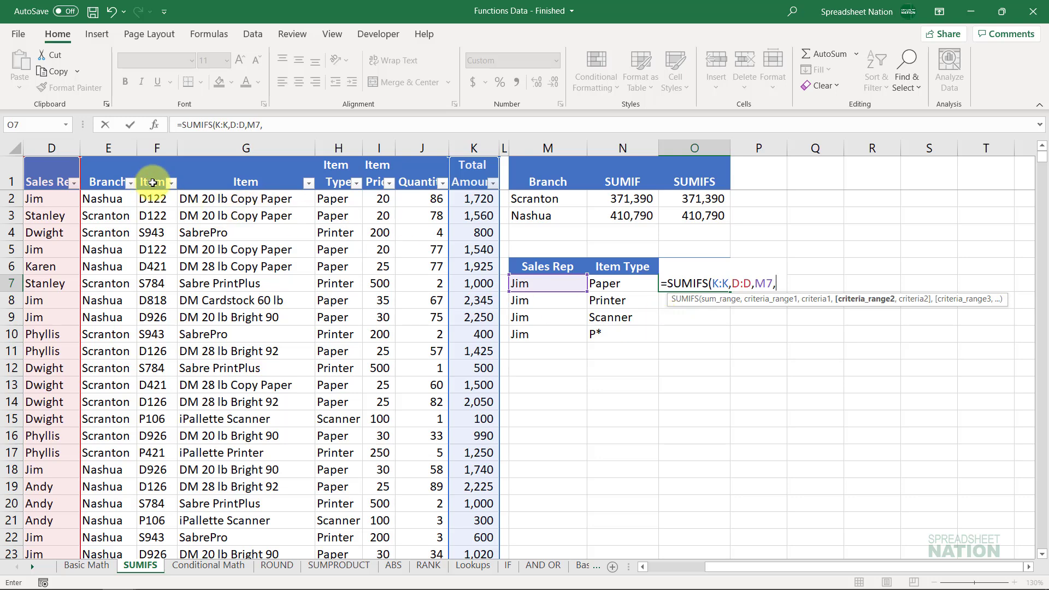
- Complete the O7 formula with the Item Type column H:H and N7 as the second criteria pair, and copy it down to O9
left_click(340, 145)
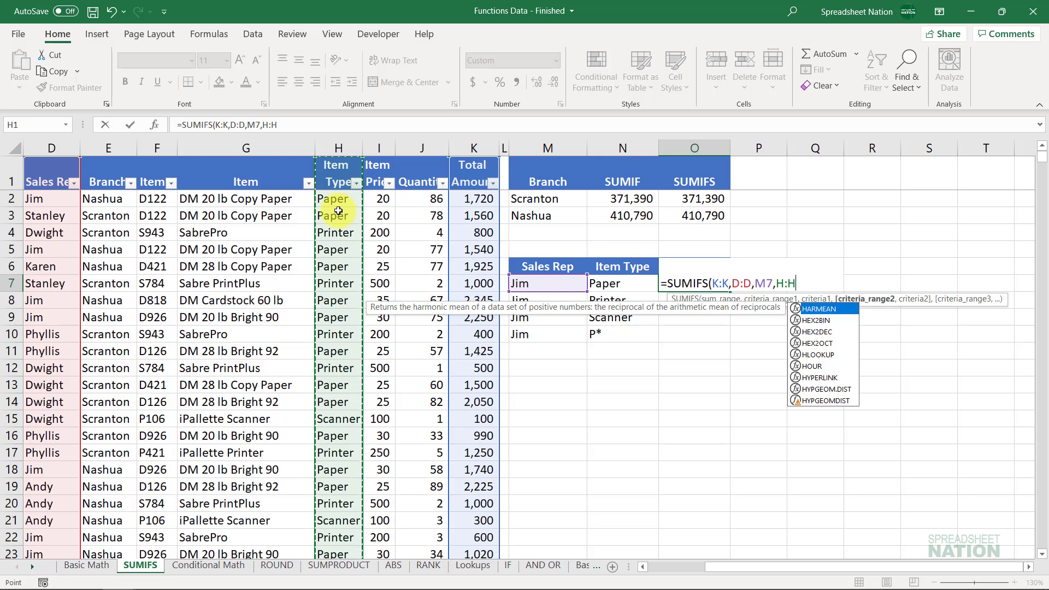
type(",")
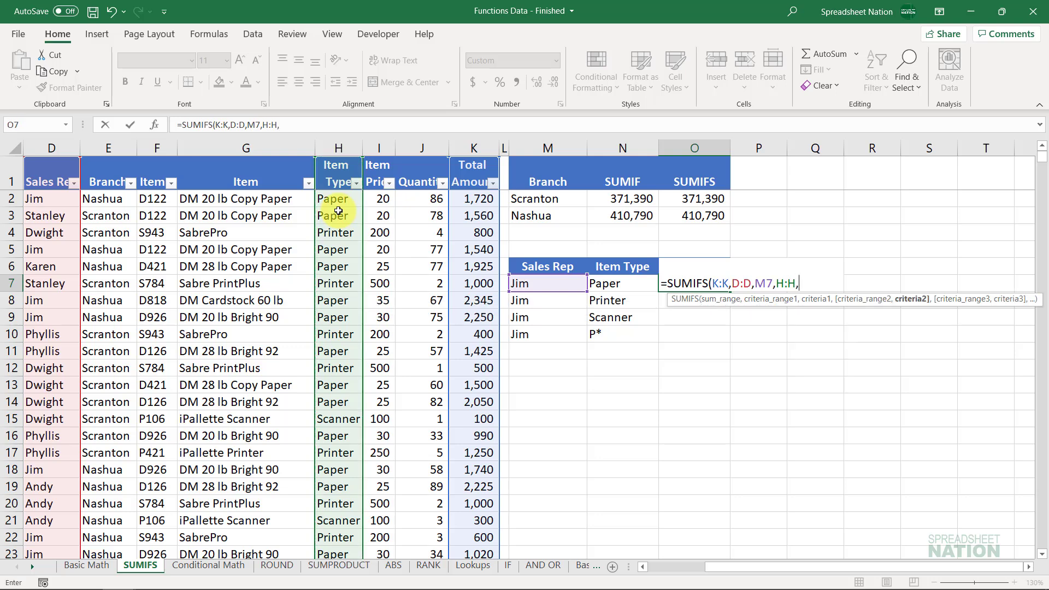
left_click(625, 282)
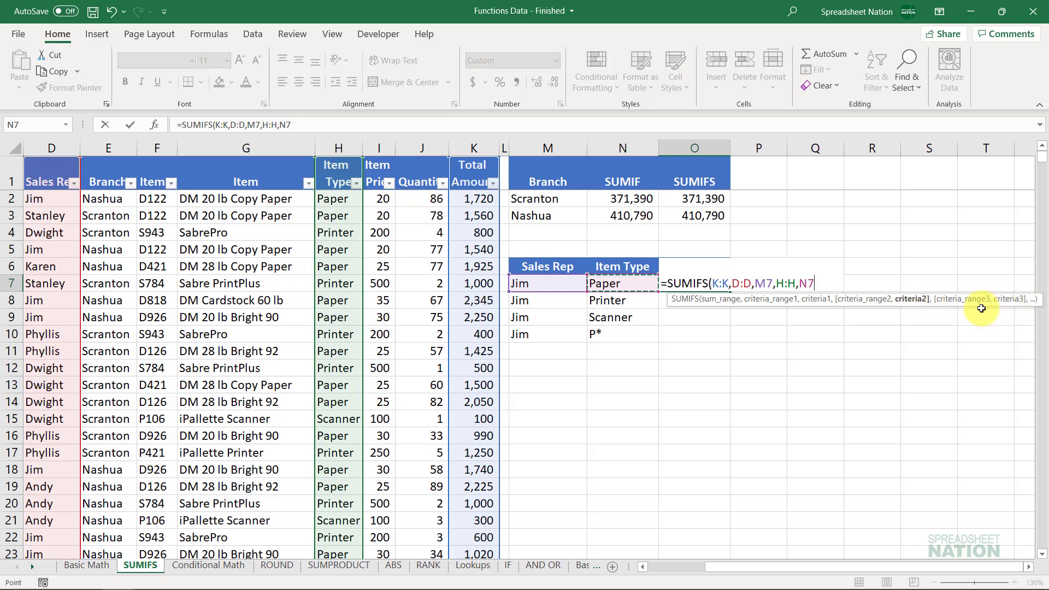
key("F2")
key("Return")
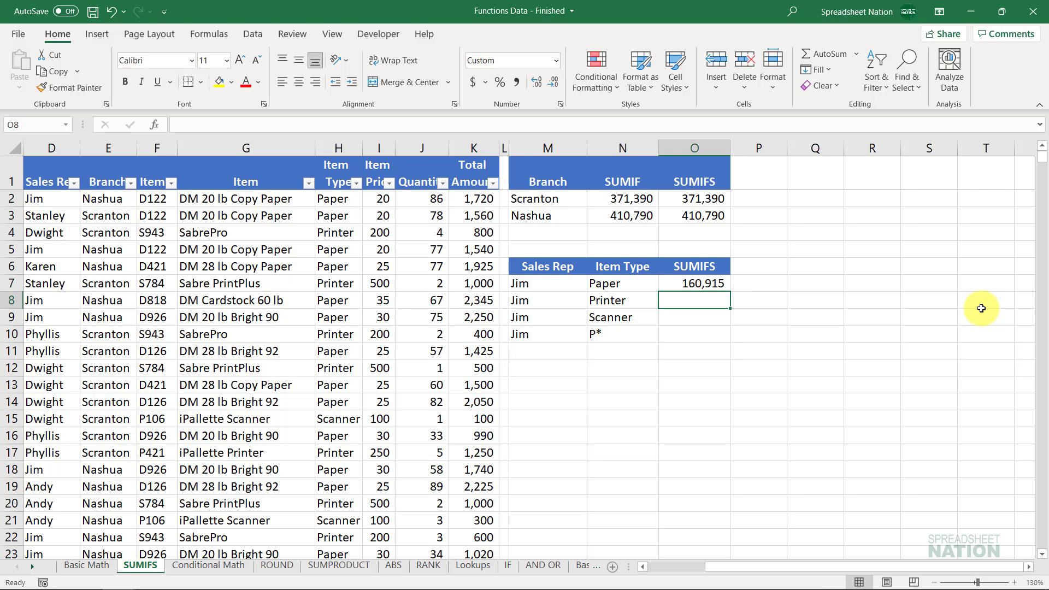
key("Up")
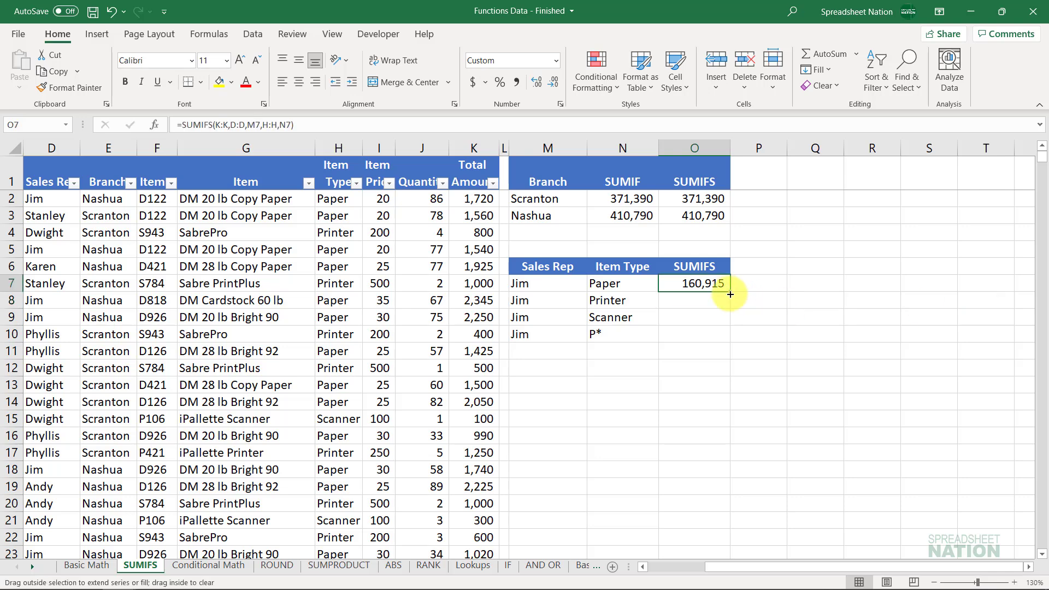
left_click_drag(730, 292, 730, 323)
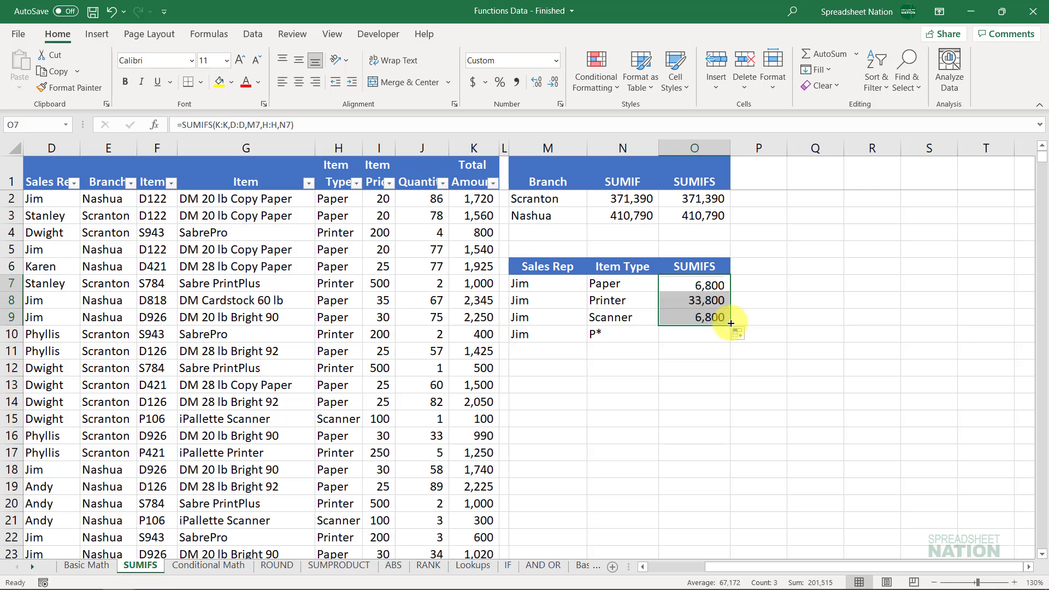
- Check the cell references in the copied SUMIFS formulas from O7 down to O9
double_click(722, 294)
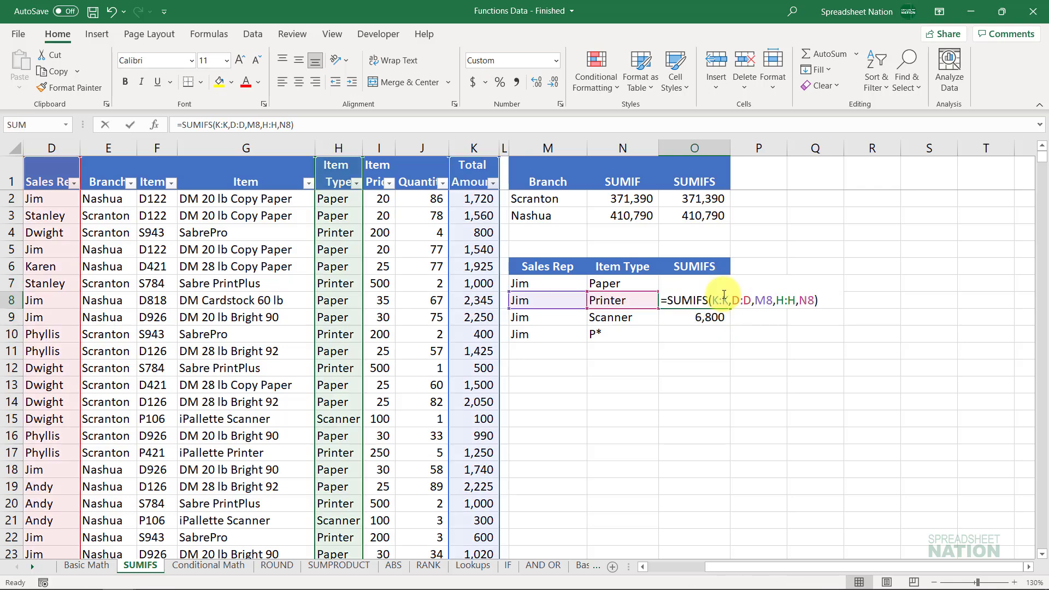
key("Return")
key("F2")
key("Escape")
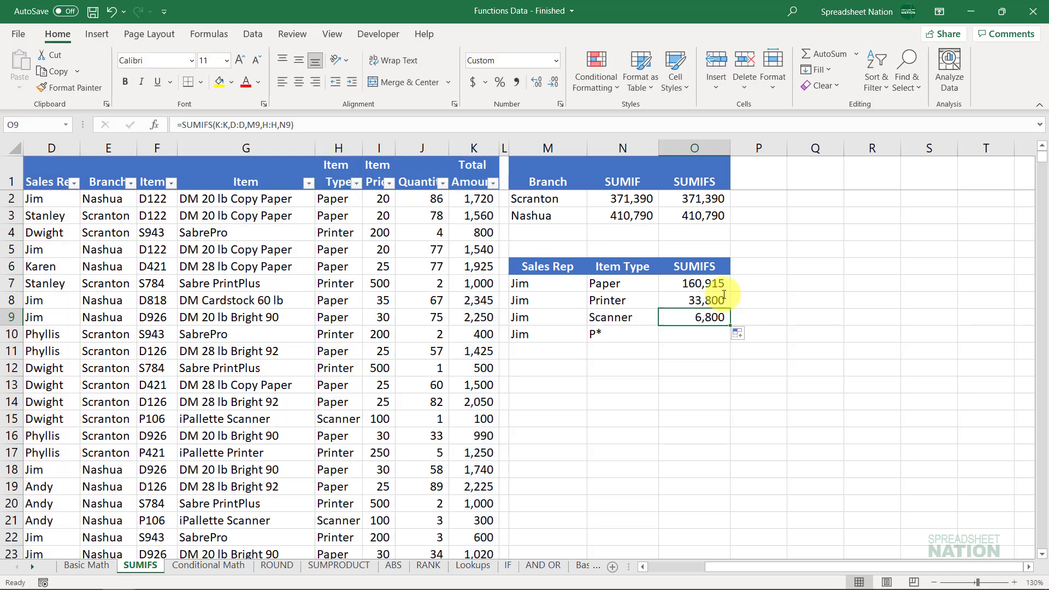
key("Up")
key("Up")
key("F2")
key("Return")
key("F2")
key("Return")
key("F2")
key("Escape")
- Review the SUMIFS totals for paper, printer and scanner in O7:O9 and the criteria cells that the O7 formula uses
key("Up")
key("Up")
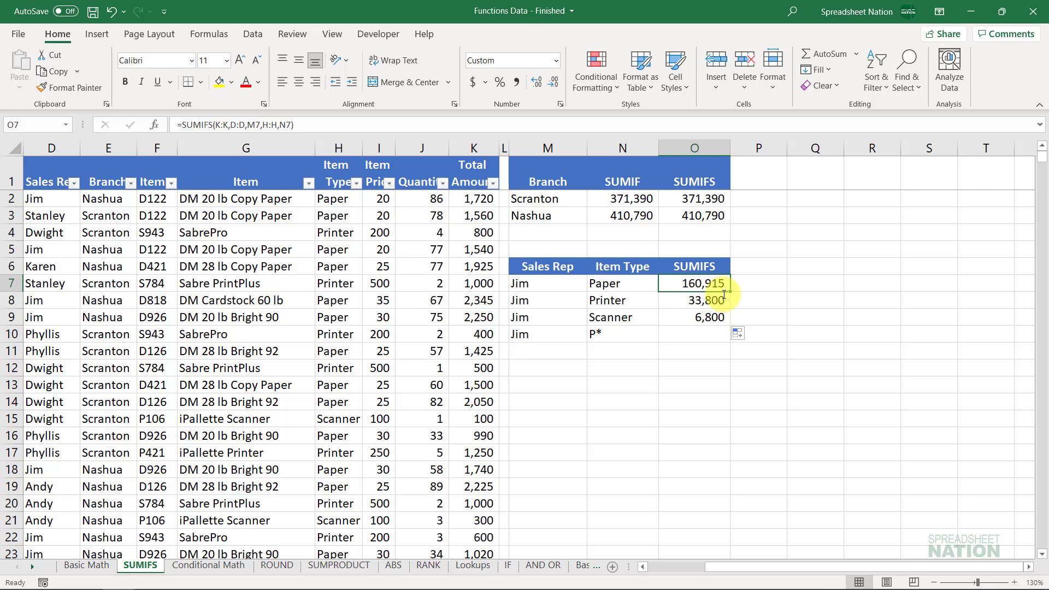
left_click(723, 295)
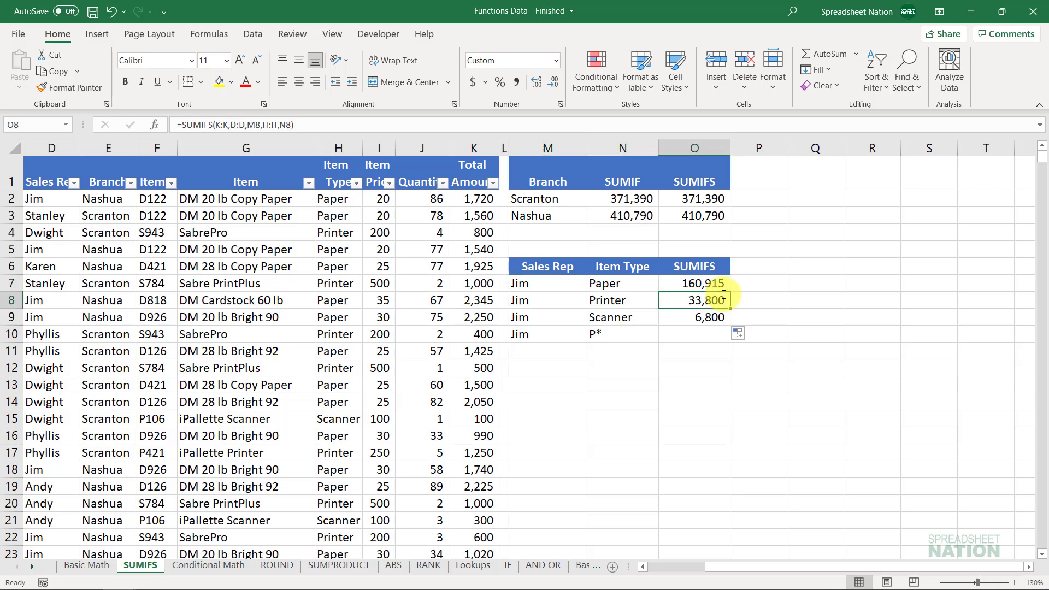
key("Down")
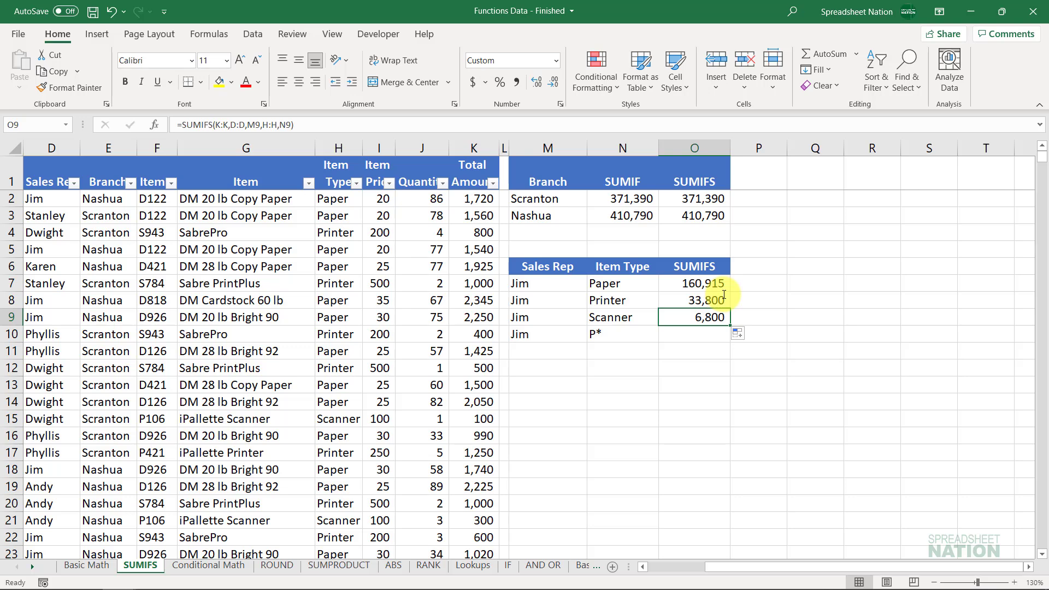
key("Up")
key("Up")
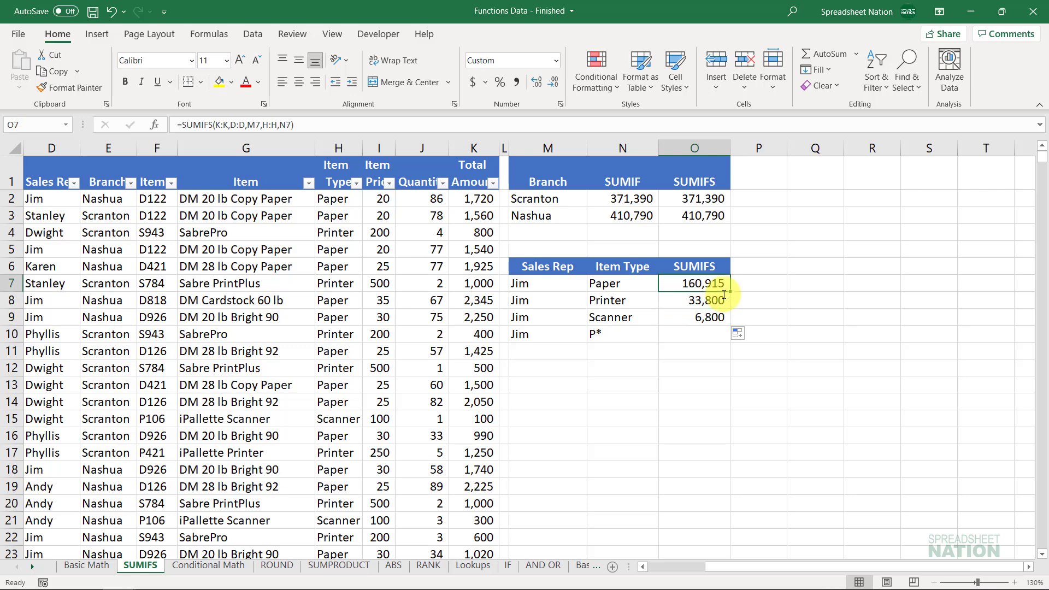
key("Left")
key("Left")
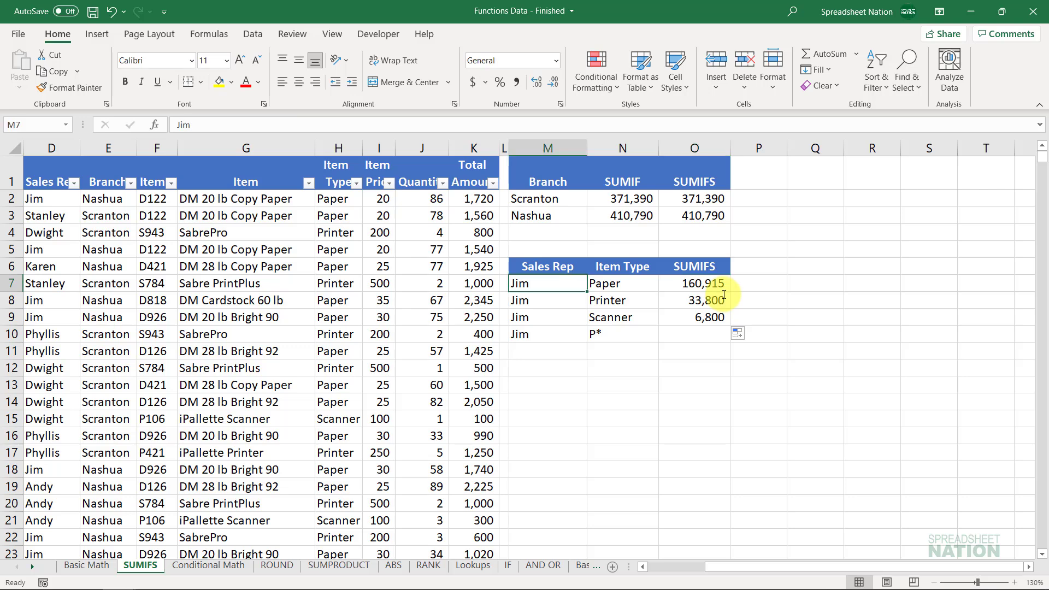
key("Right")
key("Right")
key("F2")
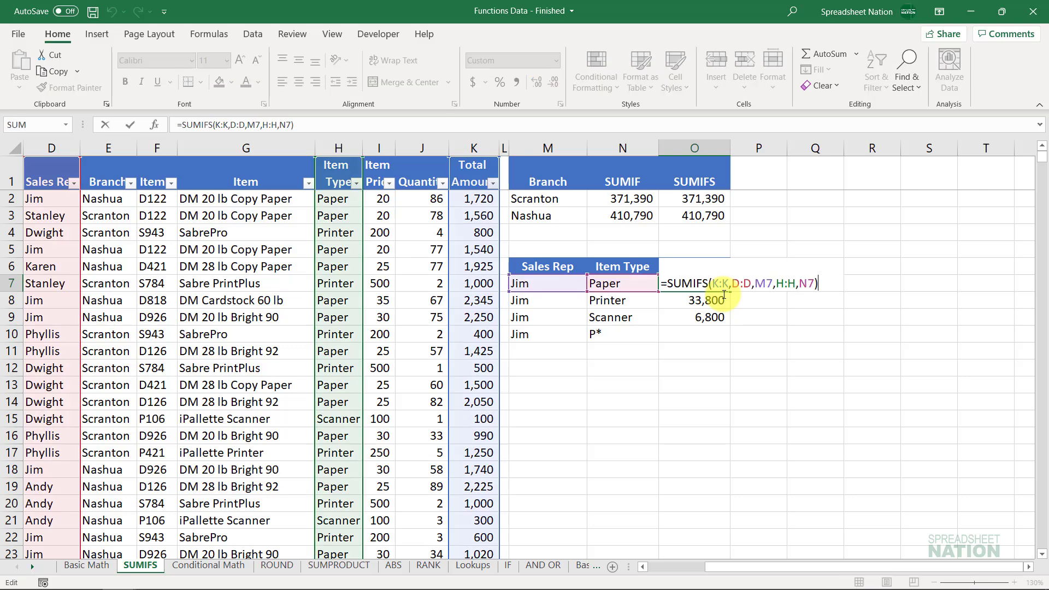
key("Escape")
- Replace the sales rep criterion in M7, M8 and M9 with the rep name listed in D4
key("Left")
key("Left")
type("Dwight")
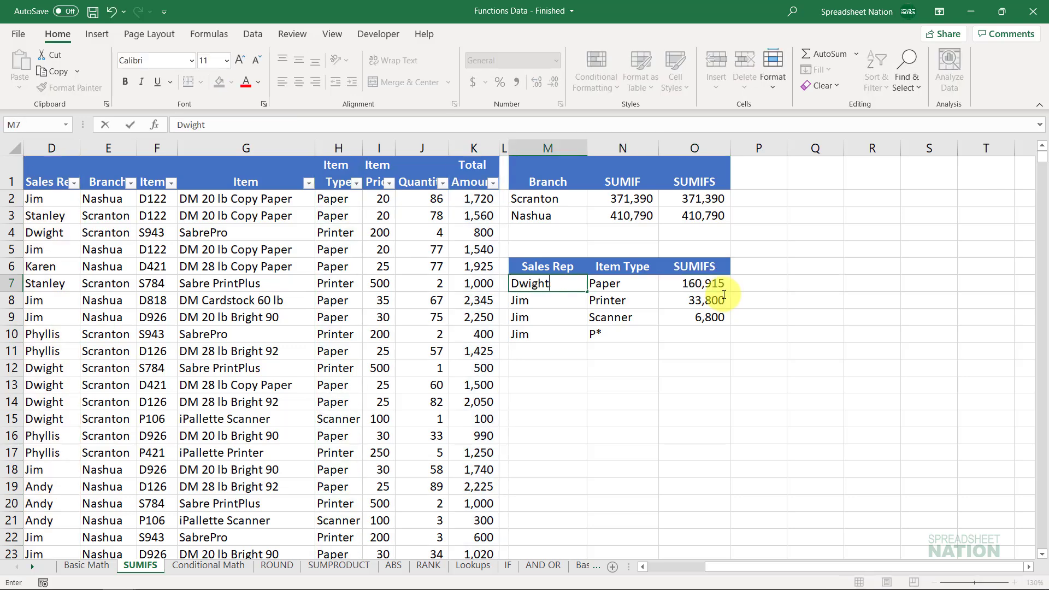
key("Return")
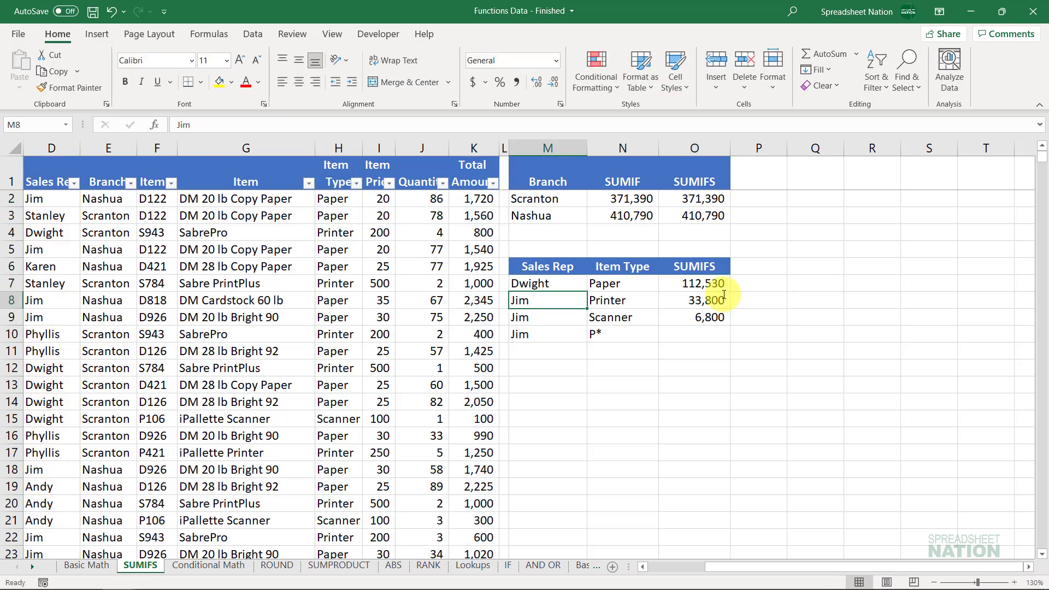
type("Dwight")
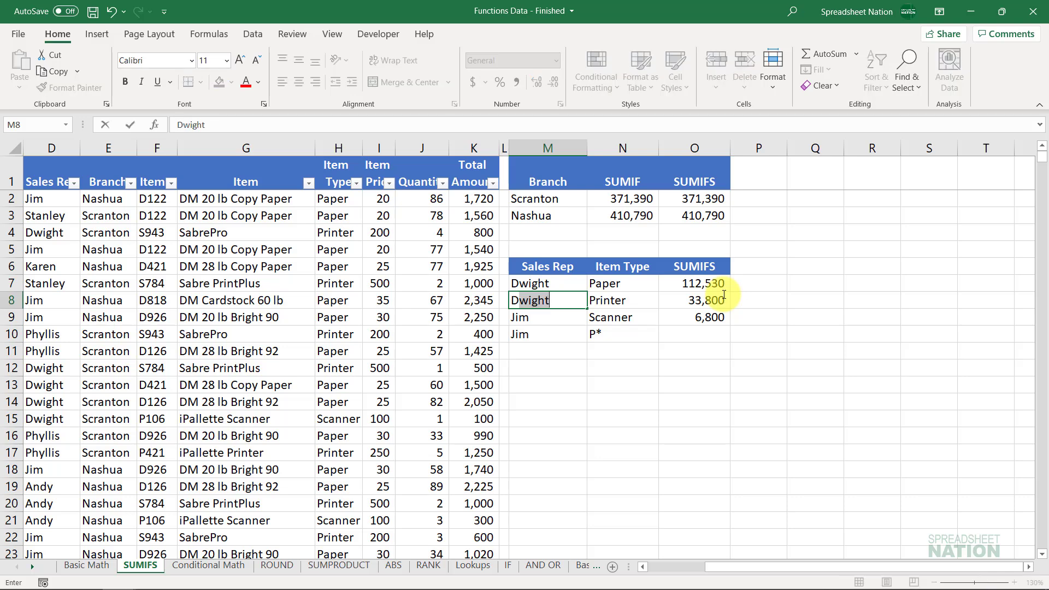
key("Return")
type("Dwight")
key("Return")
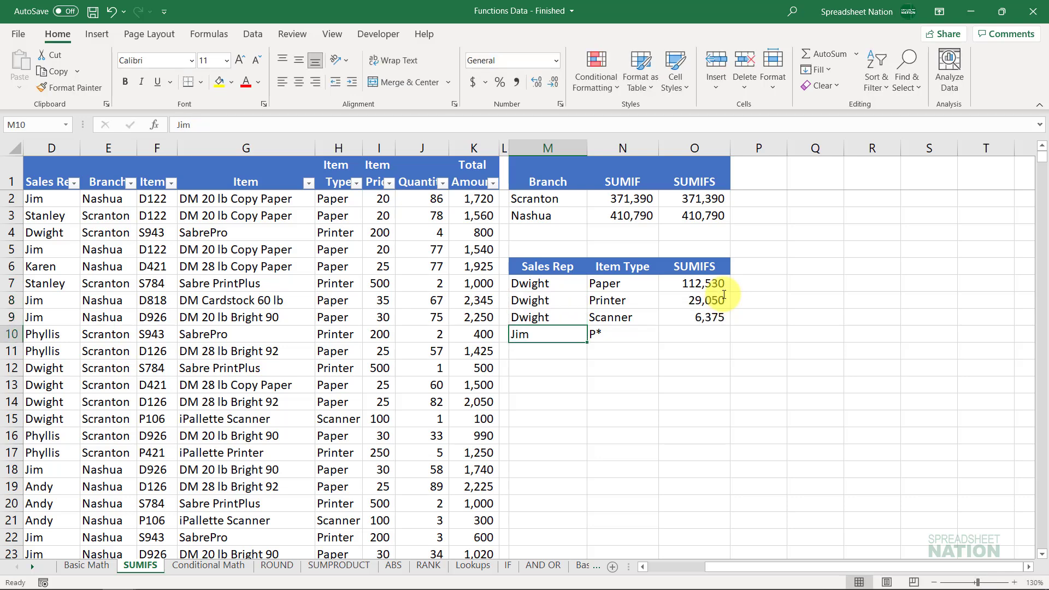
- Undo the three sales rep changes in M7:M9
key("ctrl+z")
key("ctrl+z")
key("ctrl+z")
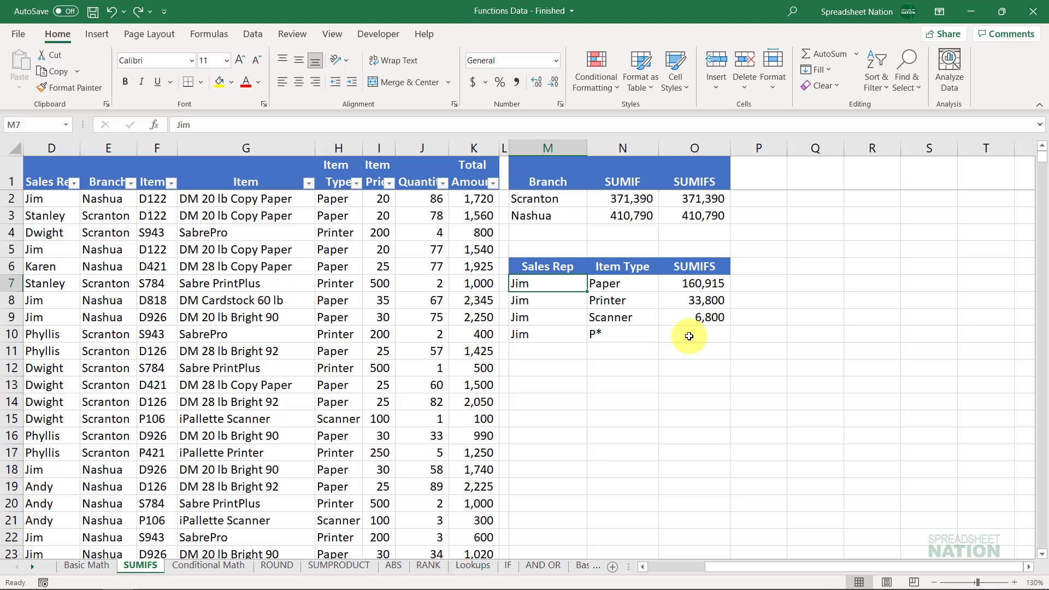
- Copy the SUMIFS formula from O9 down to O10 to total the item types matching the wildcard P* in N10
left_click(609, 335)
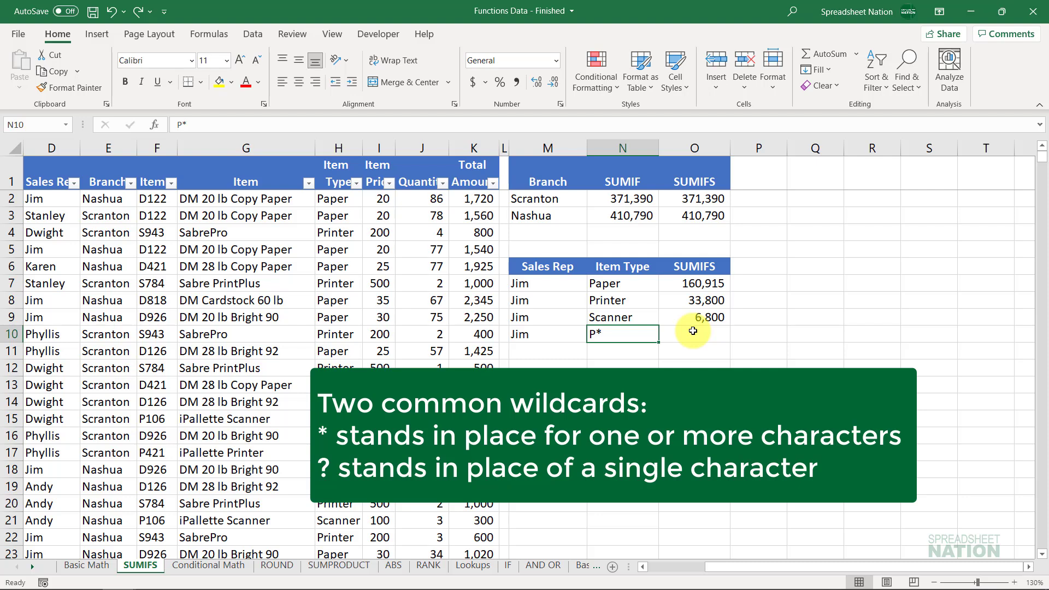
left_click(693, 330)
left_click(692, 320)
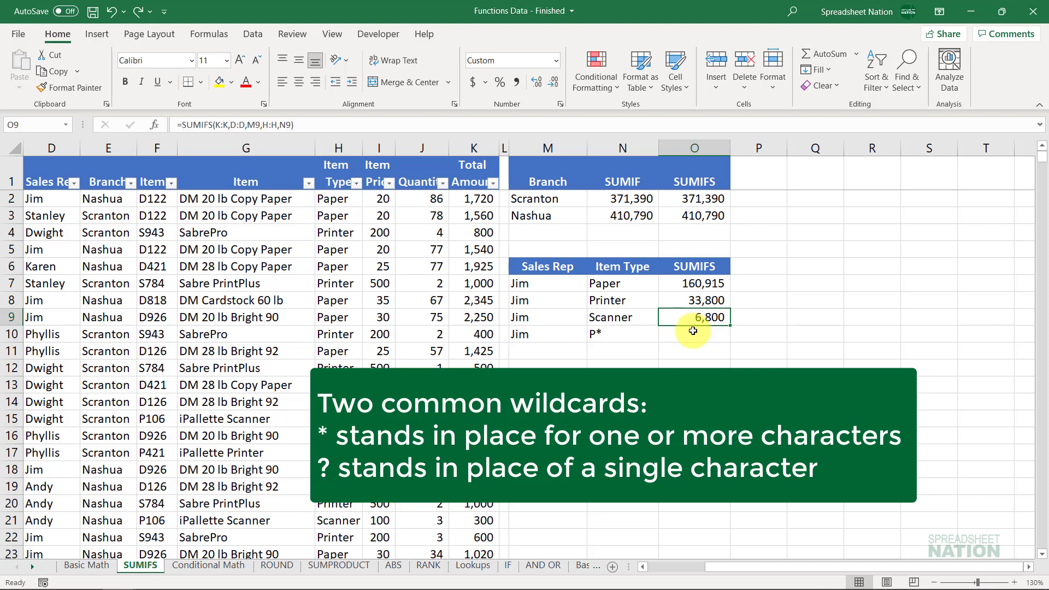
left_click_drag(729, 327, 732, 342)
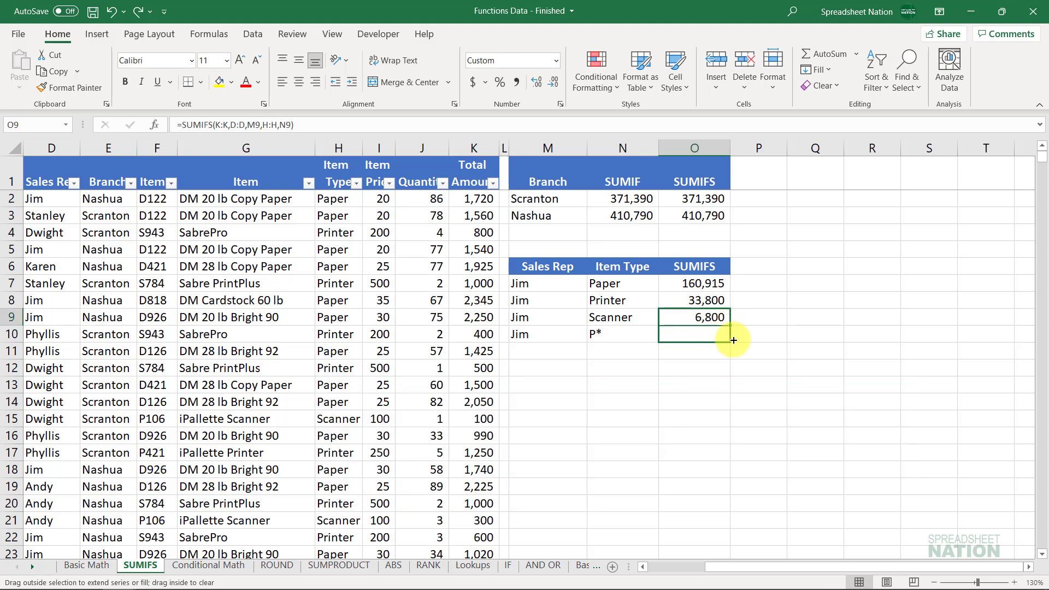
- Inspect the references in the O10 formula and compare its total with the combined paper and printer amounts in O7:O8
double_click(700, 335)
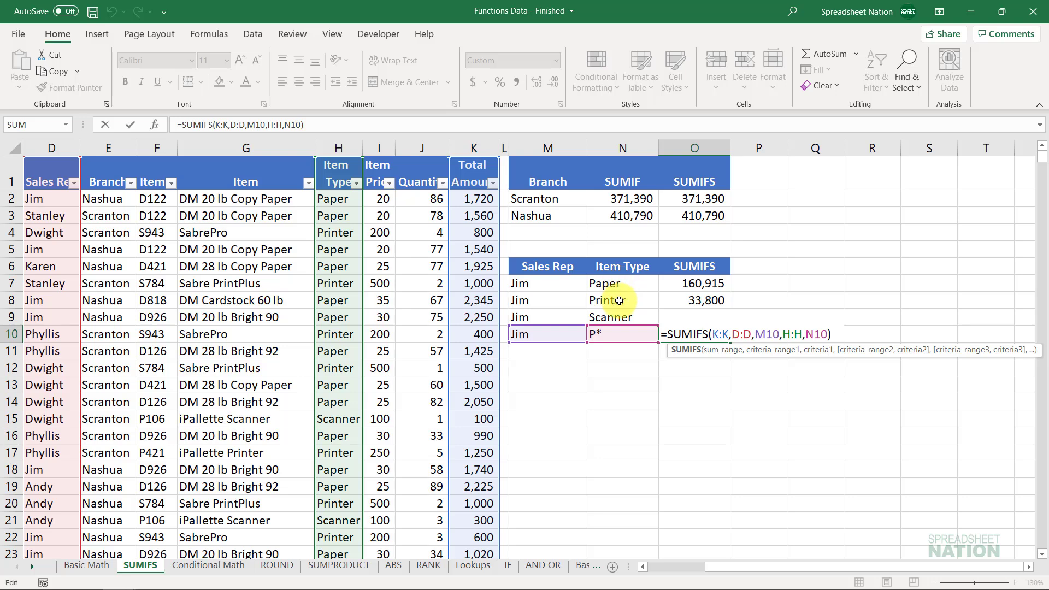
key("Return")
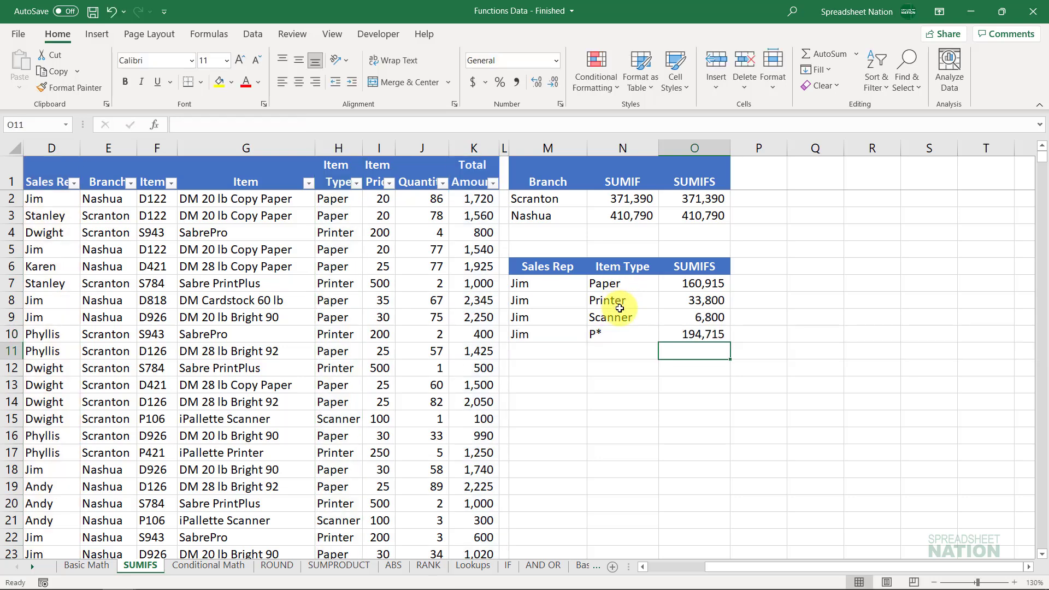
key("Up")
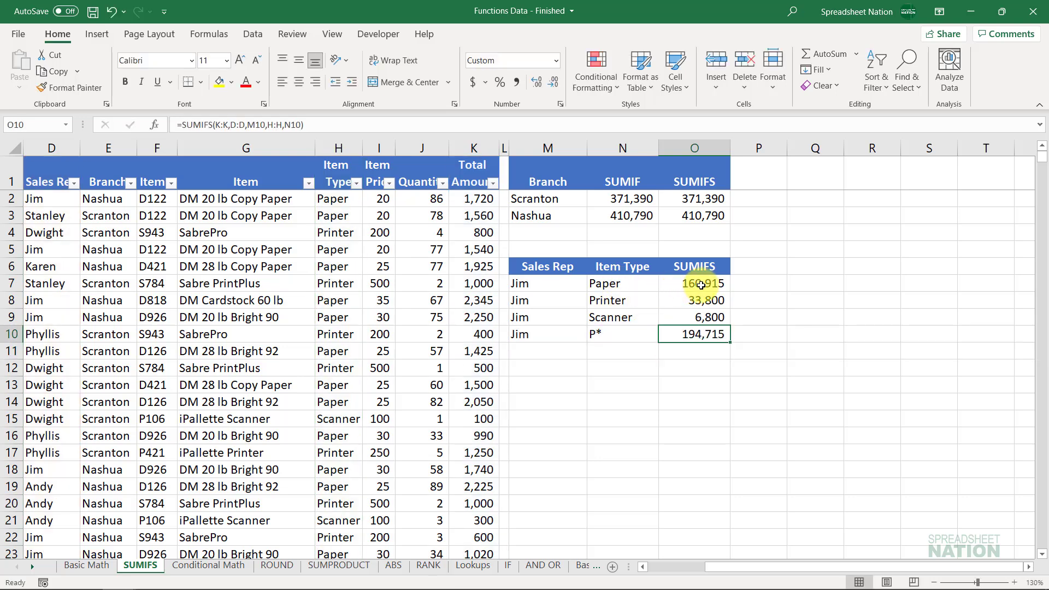
left_click_drag(701, 283, 700, 296)
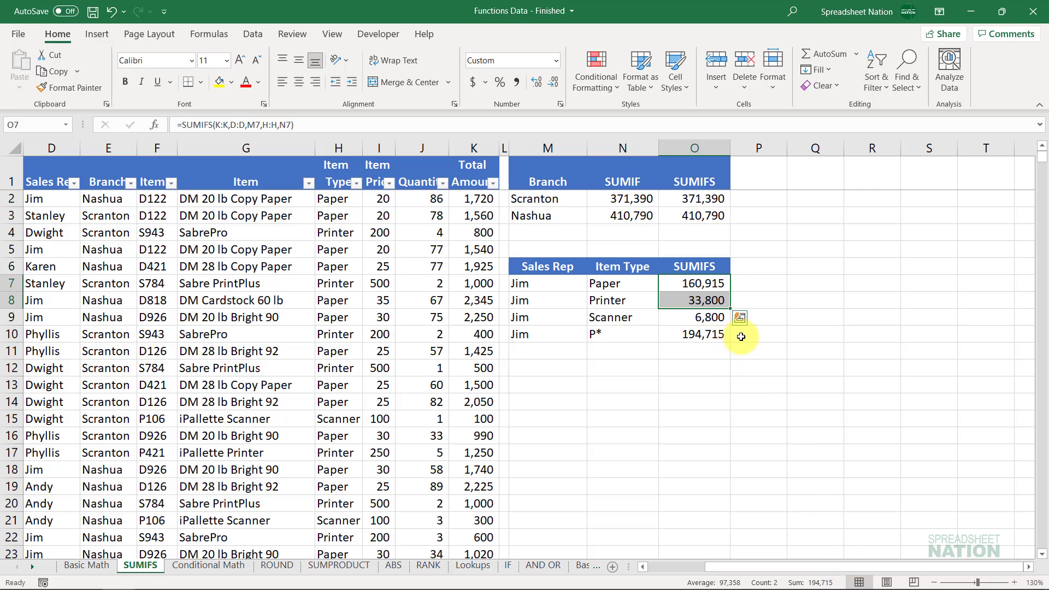
left_click(614, 321)
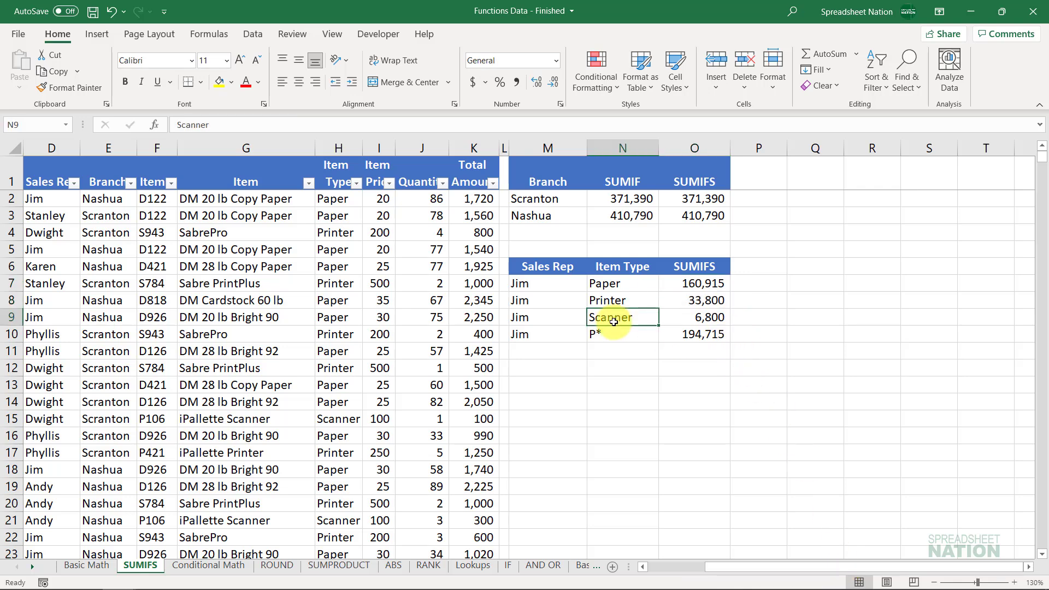